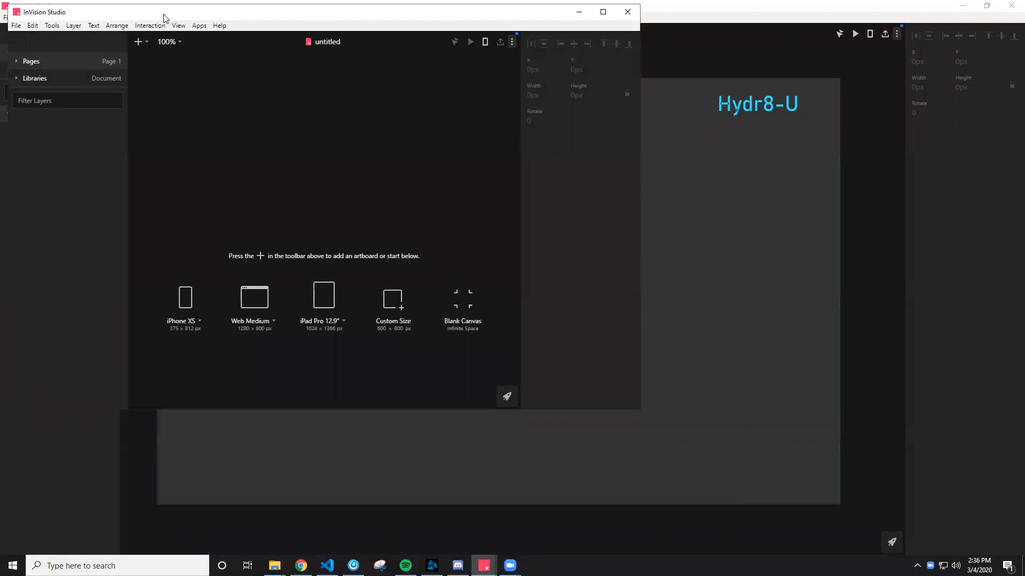
Create a Web Medium artboard and give it a solid dusty rose background
{"action": "left_click", "coordinate": [736, 71]}
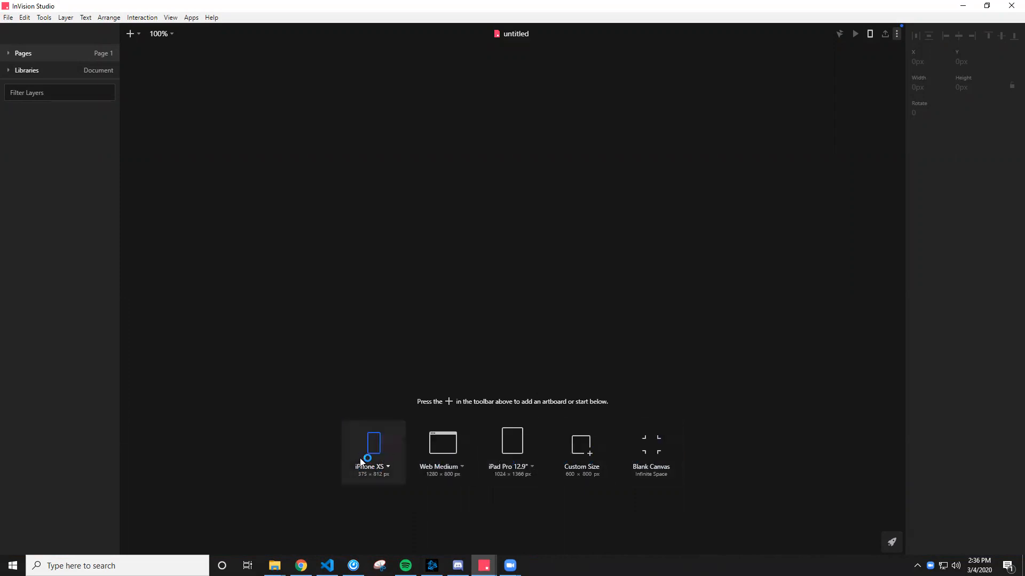
{"action": "left_click", "coordinate": [442, 444]}
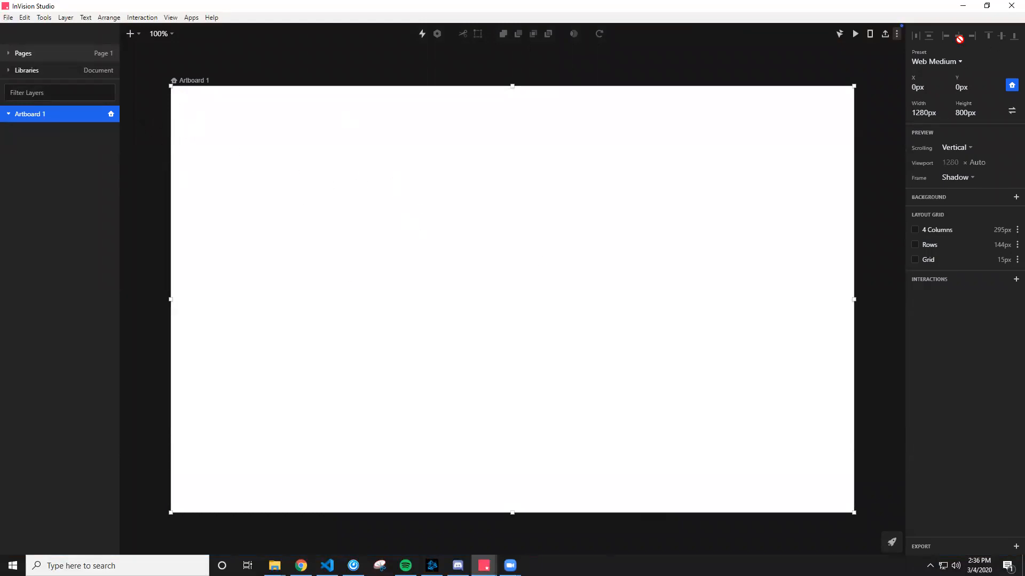
{"action": "left_click", "coordinate": [1010, 197]}
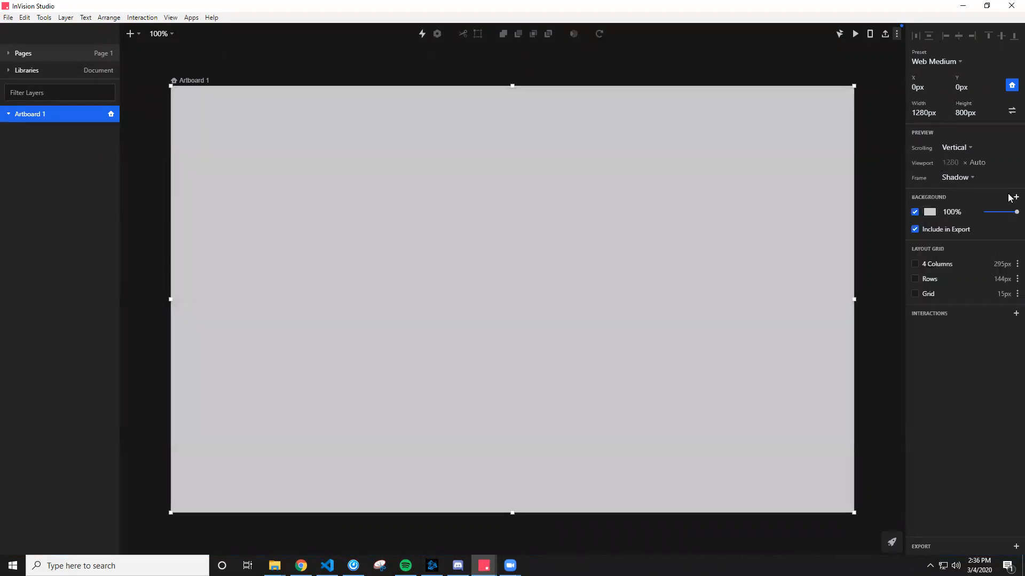
{"action": "left_click", "coordinate": [929, 212]}
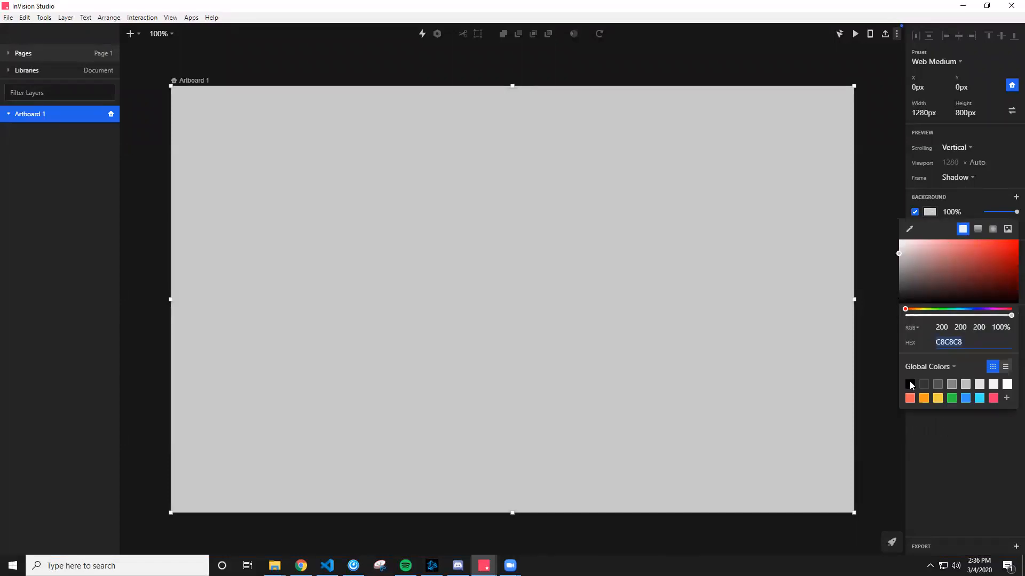
{"action": "left_click", "coordinate": [910, 384]}
{"action": "left_click", "coordinate": [1008, 246]}
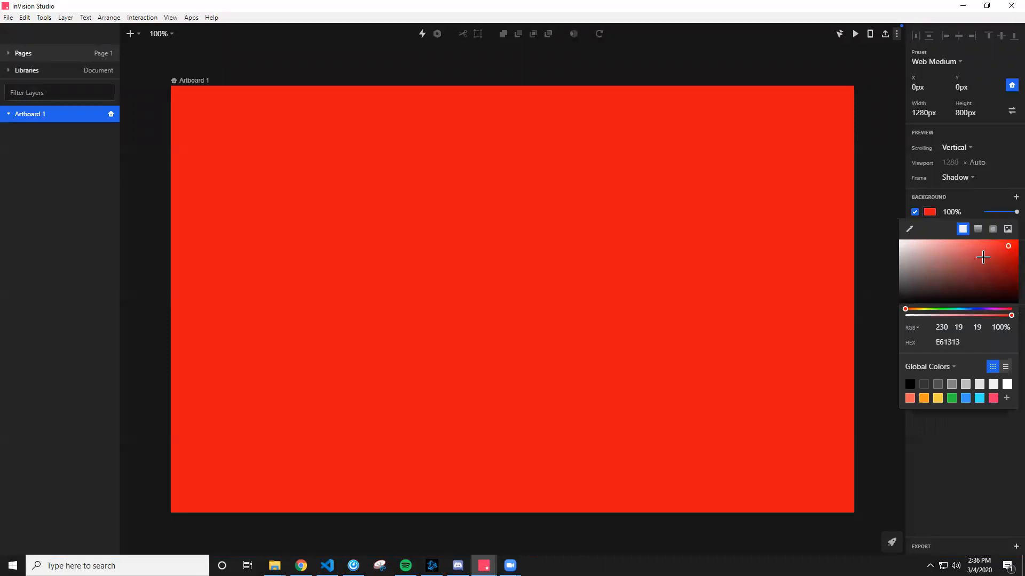
{"action": "left_click", "coordinate": [928, 263]}
{"action": "left_click", "coordinate": [911, 215]}
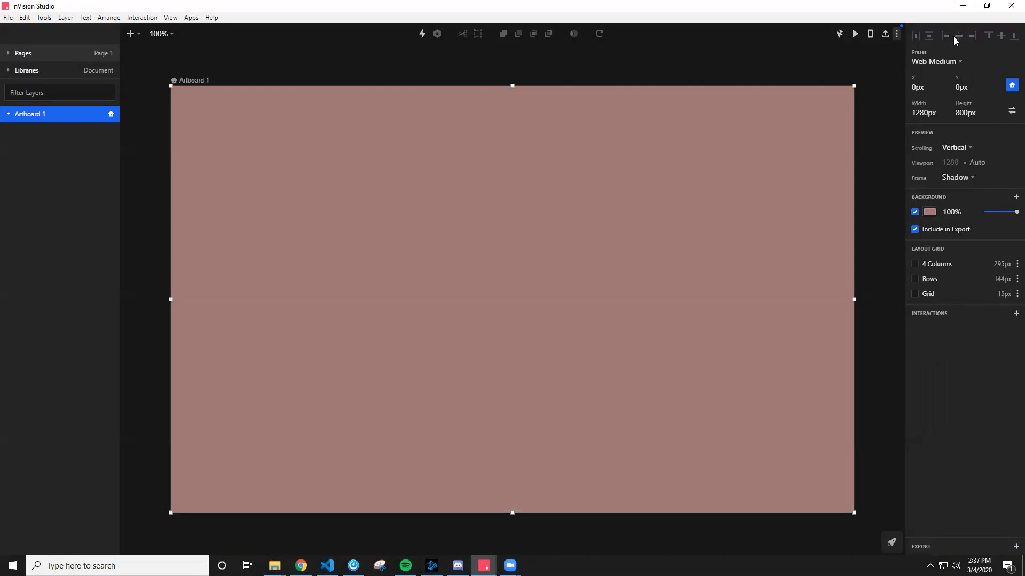
{"action": "left_click", "coordinate": [940, 62]}
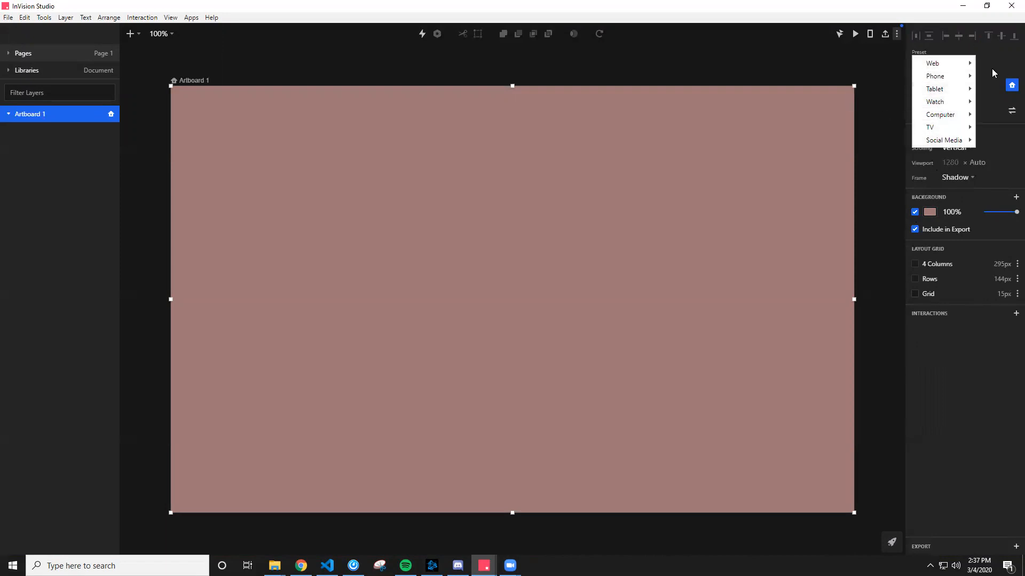
{"action": "left_click", "coordinate": [889, 99]}
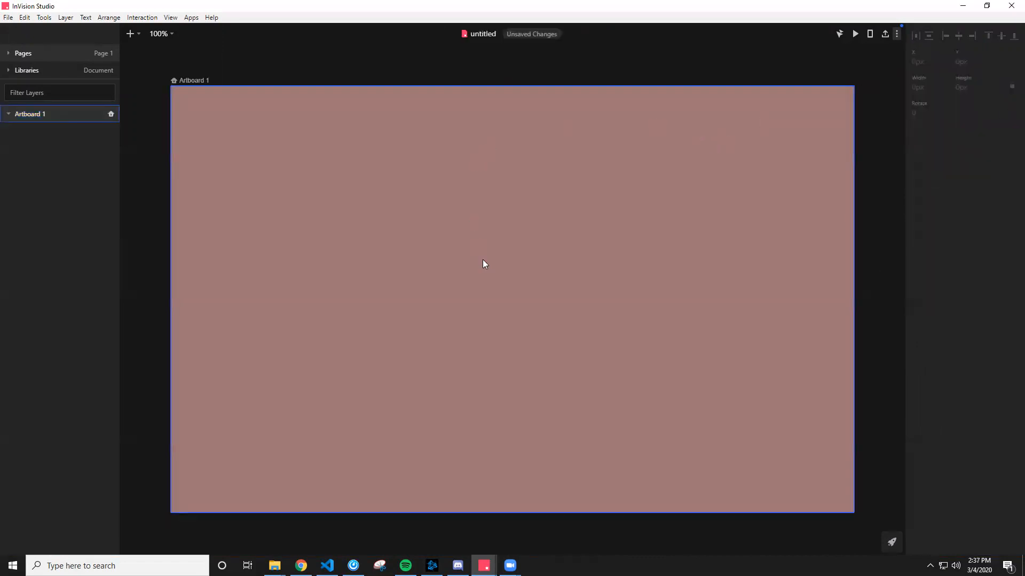
{"action": "left_click", "coordinate": [369, 252]}
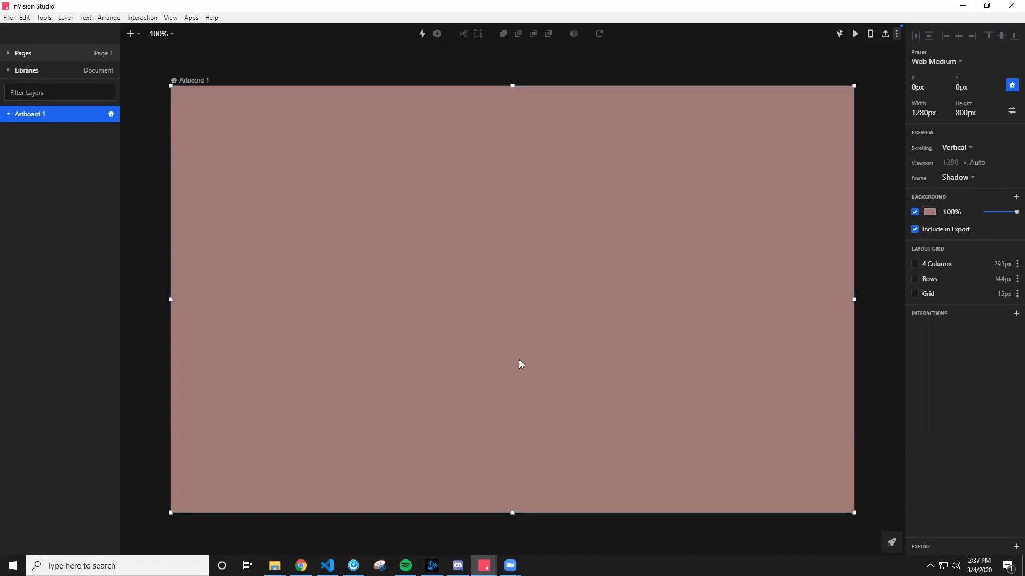
Switch to the other open document, which contains the Hydr8-U title
{"action": "left_click", "coordinate": [484, 566]}
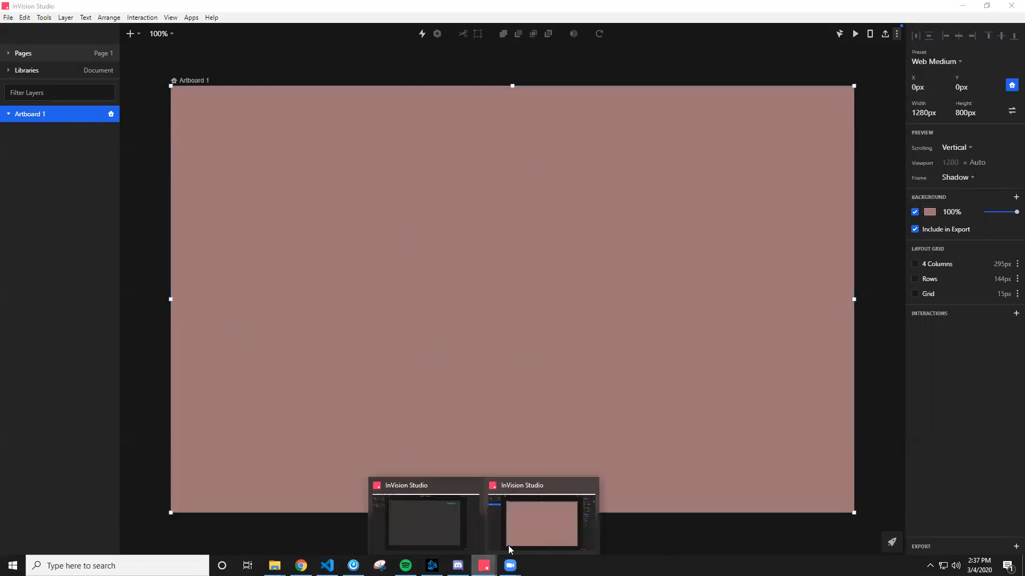
{"action": "left_click", "coordinate": [426, 526]}
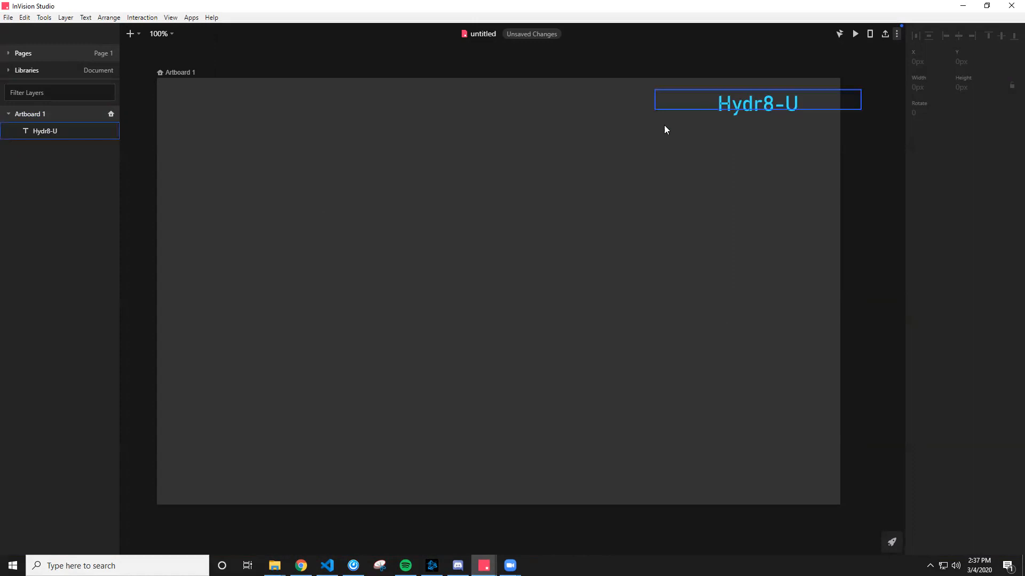
Add a text layer reading "fsafsdfsafdfs" in the upper half of the artboard
{"action": "key", "text": "t"}
{"action": "left_click", "coordinate": [406, 208]}
{"action": "type", "text": "fsafsdfsafdfs"}
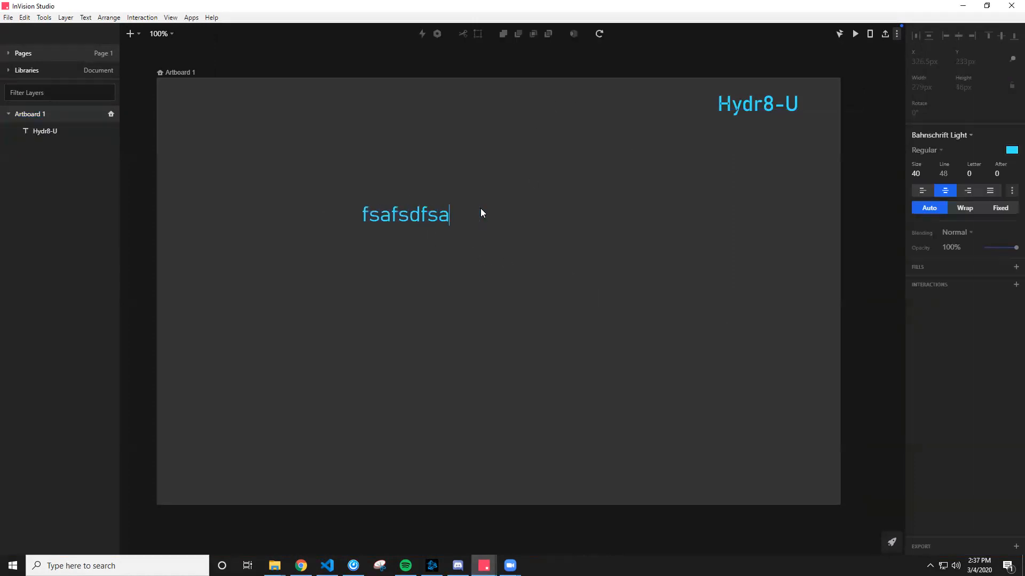
{"action": "left_click", "coordinate": [411, 99]}
Reposition the "fsafsdfsafdfs" text on the artboard at about X 308 px, Y 181 px, and delete it
{"action": "left_click_drag", "start_coordinate": [436, 209], "coordinate": [287, 144]}
{"action": "left_click_drag", "start_coordinate": [380, 185], "coordinate": [387, 174]}
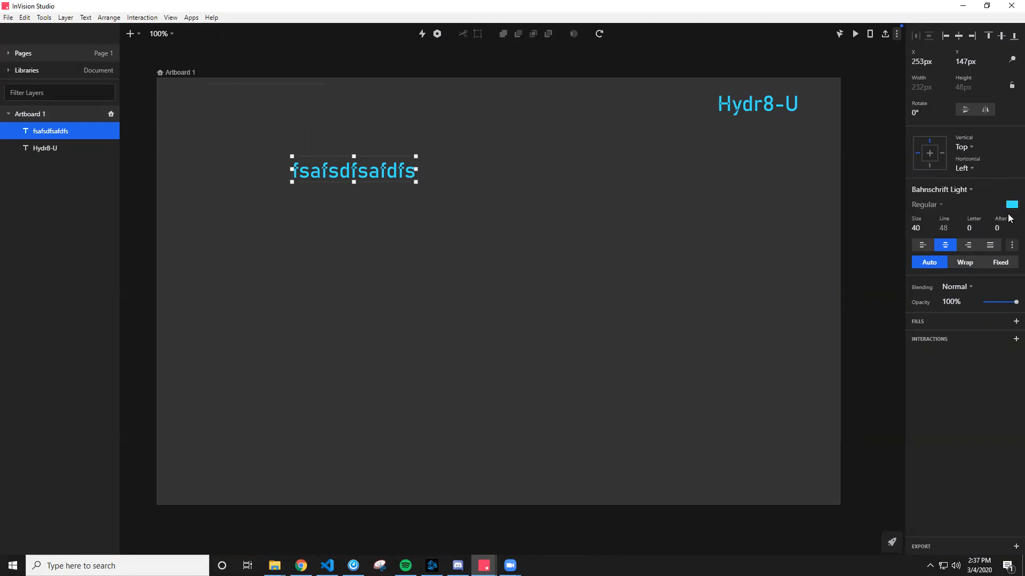
{"action": "left_click_drag", "start_coordinate": [388, 170], "coordinate": [417, 188]}
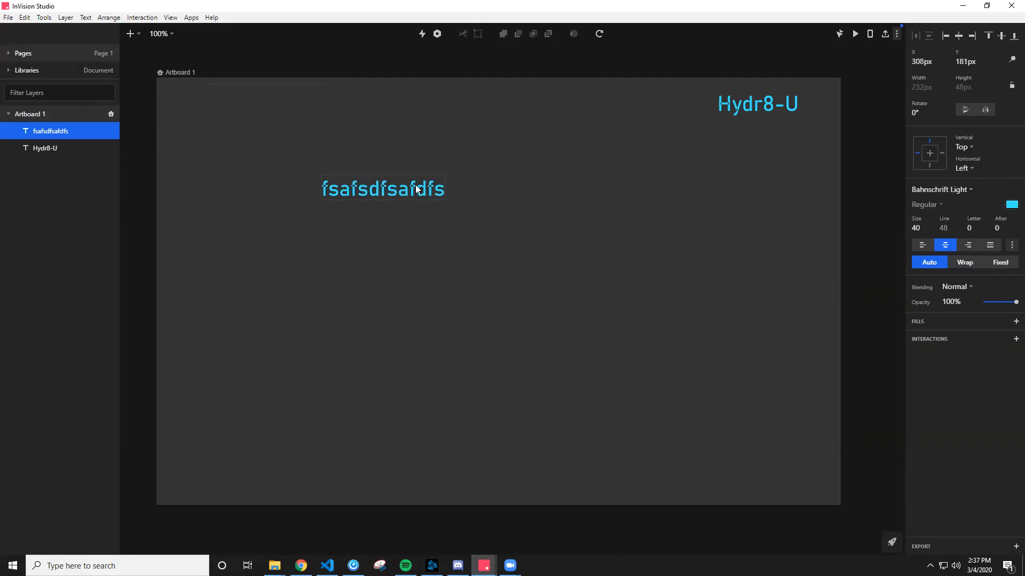
{"action": "key", "text": "Delete"}
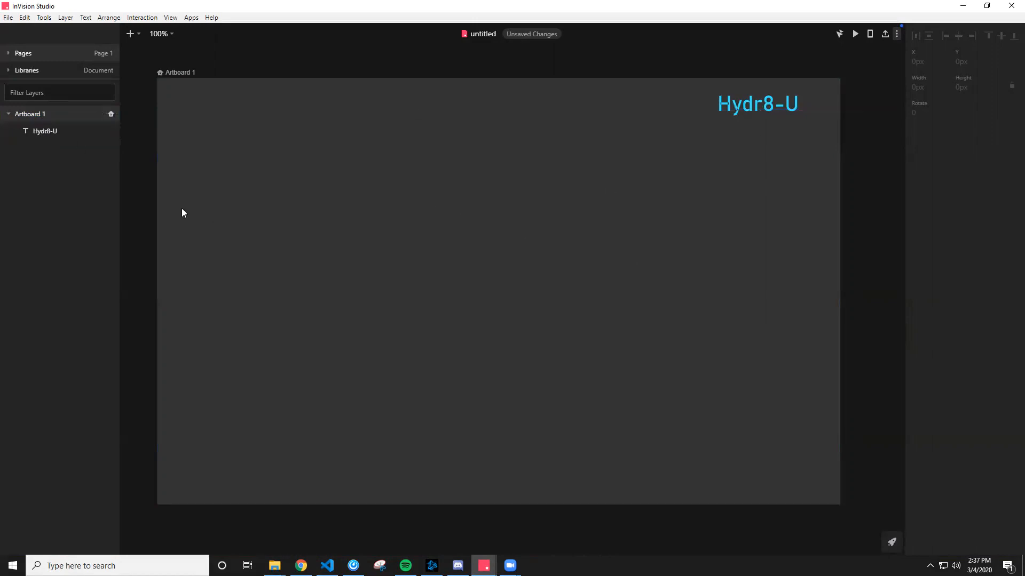
Move Artboard 1 on the canvas to about X -560 px, Y -380 px
{"action": "scroll", "coordinate": [130, 214], "scroll_direction": "down", "scroll_amount": 2}
{"action": "scroll", "coordinate": [135, 220], "scroll_direction": "up", "scroll_amount": 2}
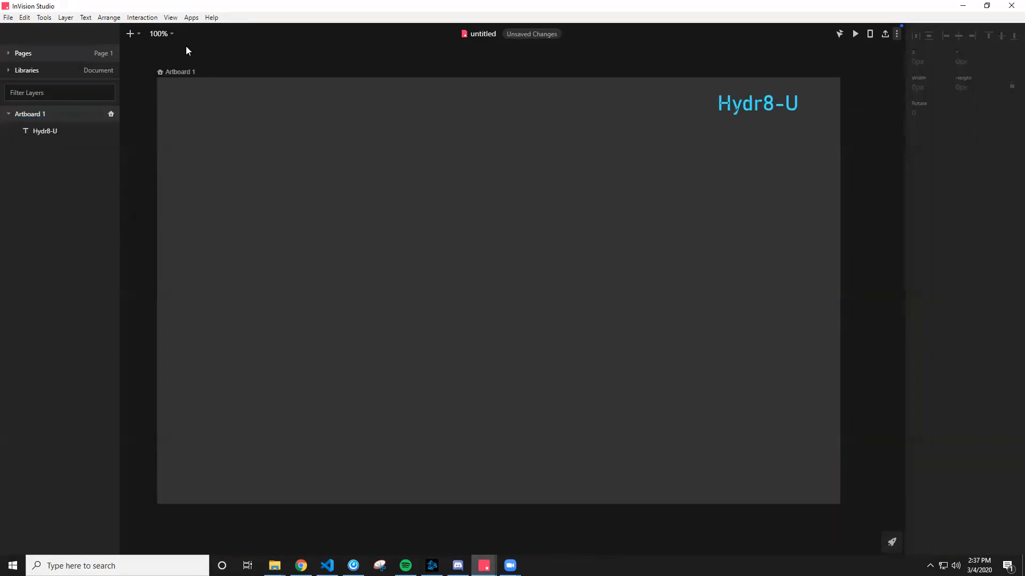
{"action": "left_click", "coordinate": [168, 34]}
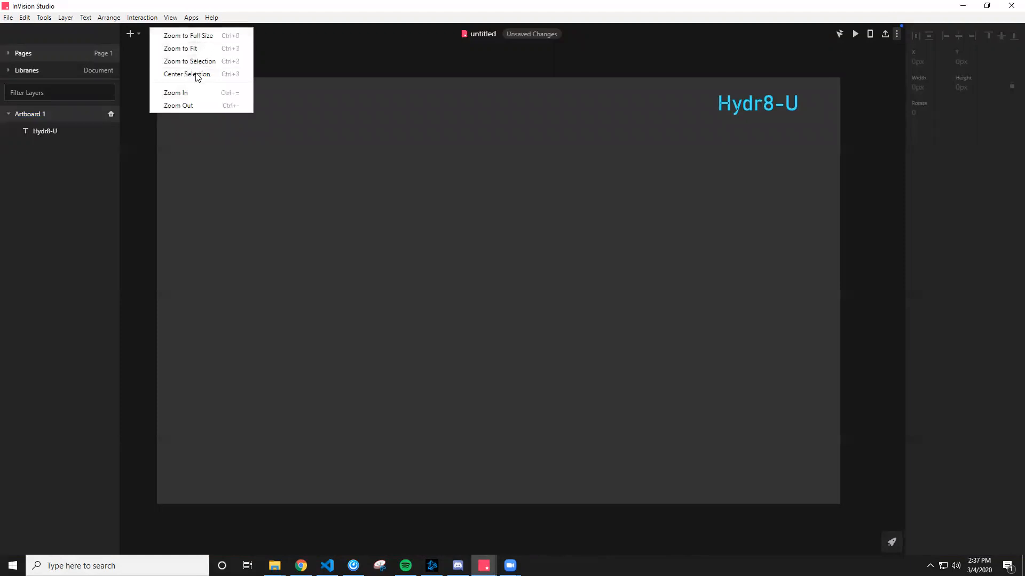
{"action": "left_click", "coordinate": [195, 105]}
{"action": "left_click_drag", "start_coordinate": [517, 309], "coordinate": [400, 240]}
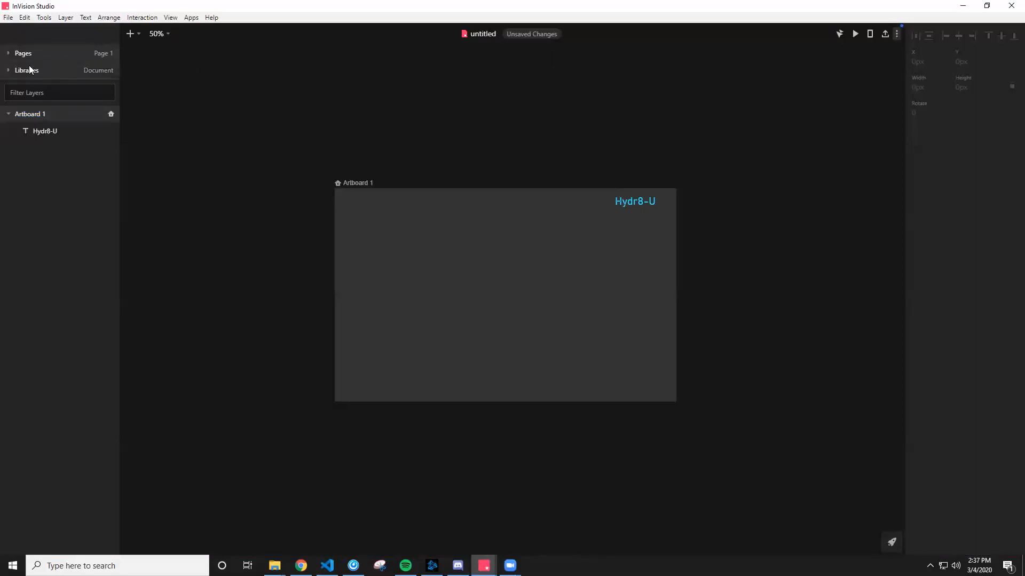
{"action": "left_click", "coordinate": [75, 18]}
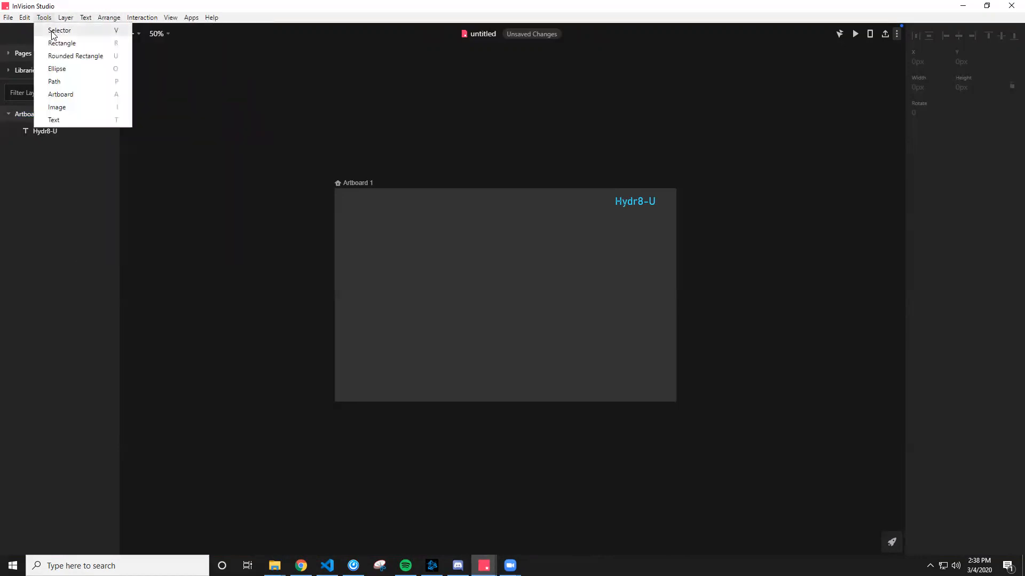
{"action": "left_click", "coordinate": [60, 31]}
{"action": "left_click", "coordinate": [340, 185]}
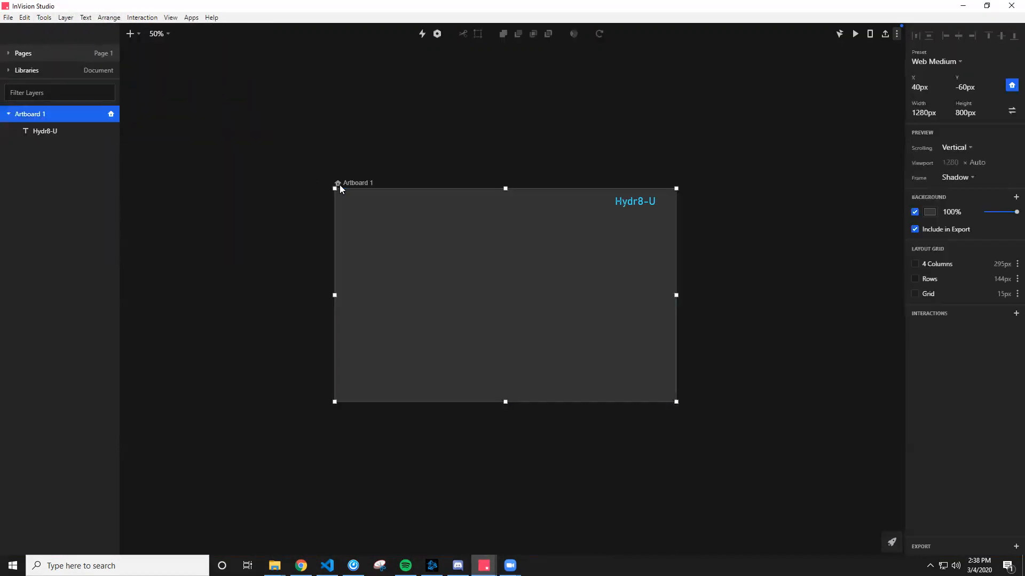
{"action": "left_click_drag", "start_coordinate": [336, 183], "coordinate": [162, 92]}
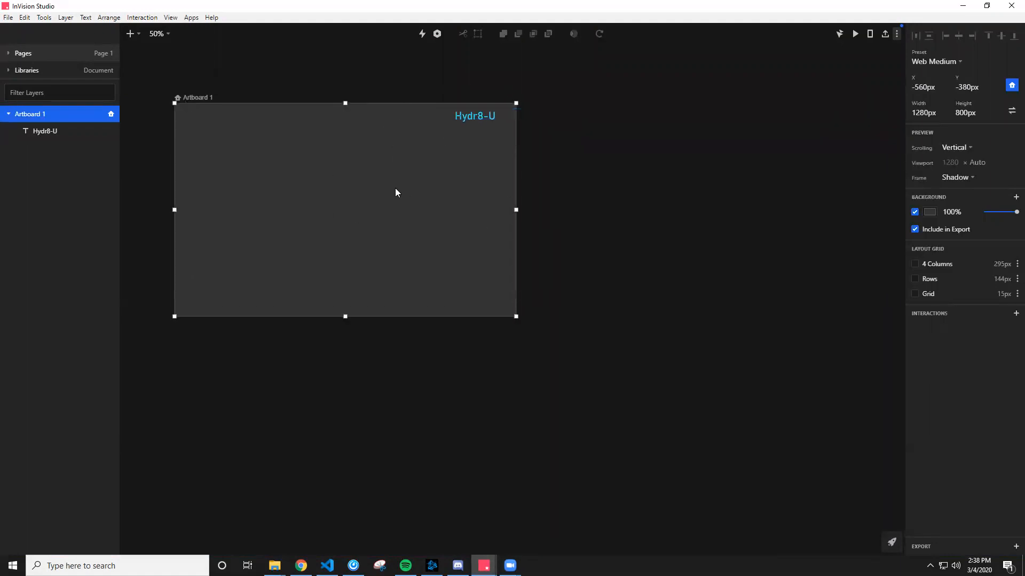
{"action": "left_click", "coordinate": [770, 206]}
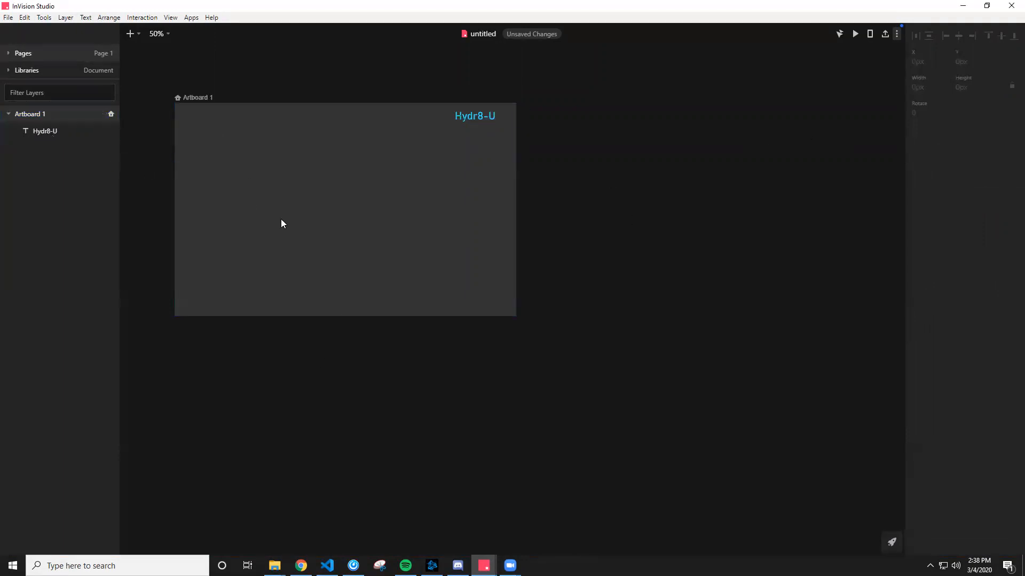
Draw a rectangle about 310 × 420 px on the artboard and position it at about X 160 px, Y 146 px
{"action": "key", "text": "r"}
{"action": "left_click_drag", "start_coordinate": [190, 137], "coordinate": [273, 249]}
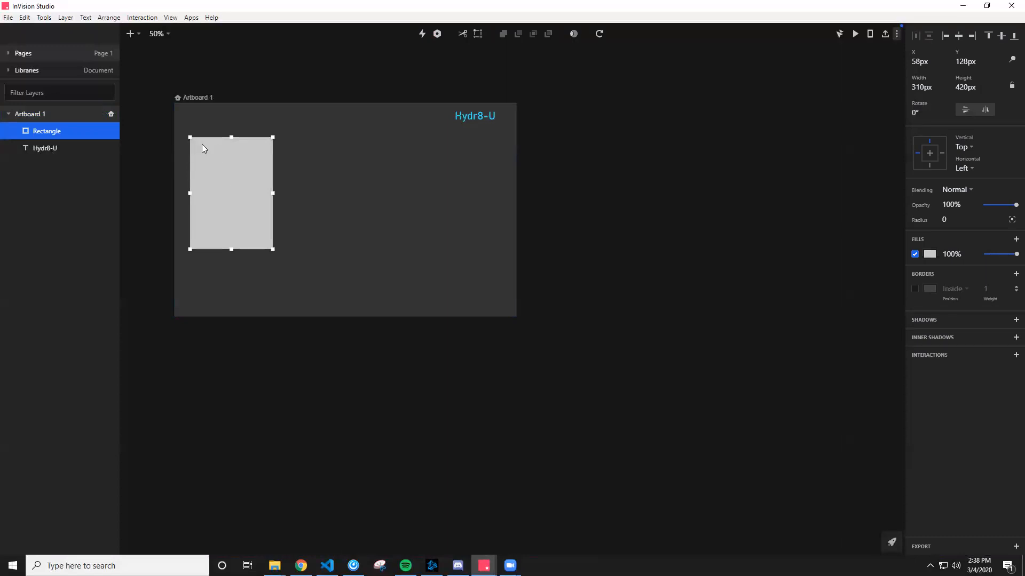
{"action": "left_click_drag", "start_coordinate": [226, 164], "coordinate": [252, 170]}
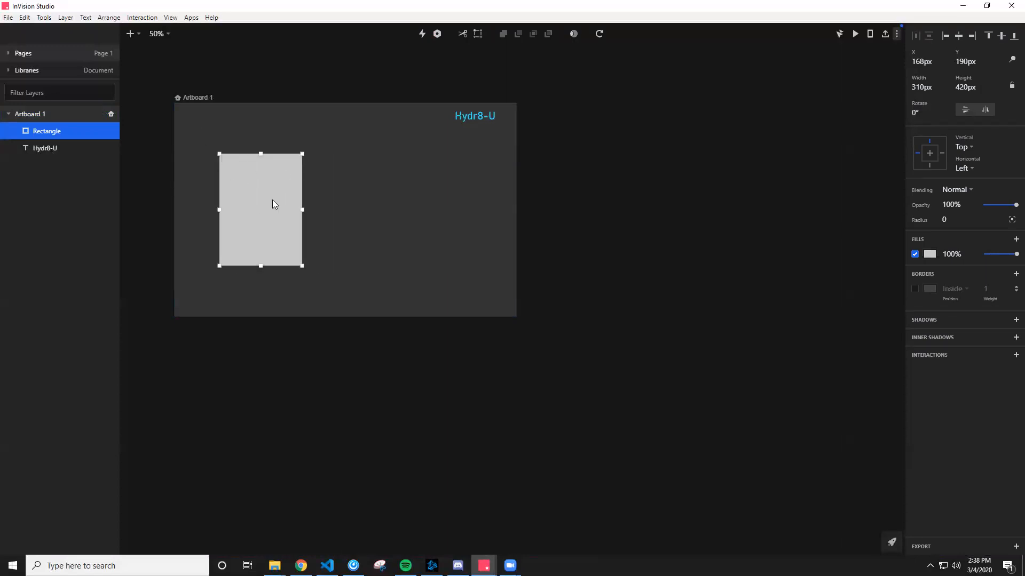
{"action": "left_click_drag", "start_coordinate": [261, 215], "coordinate": [238, 173]}
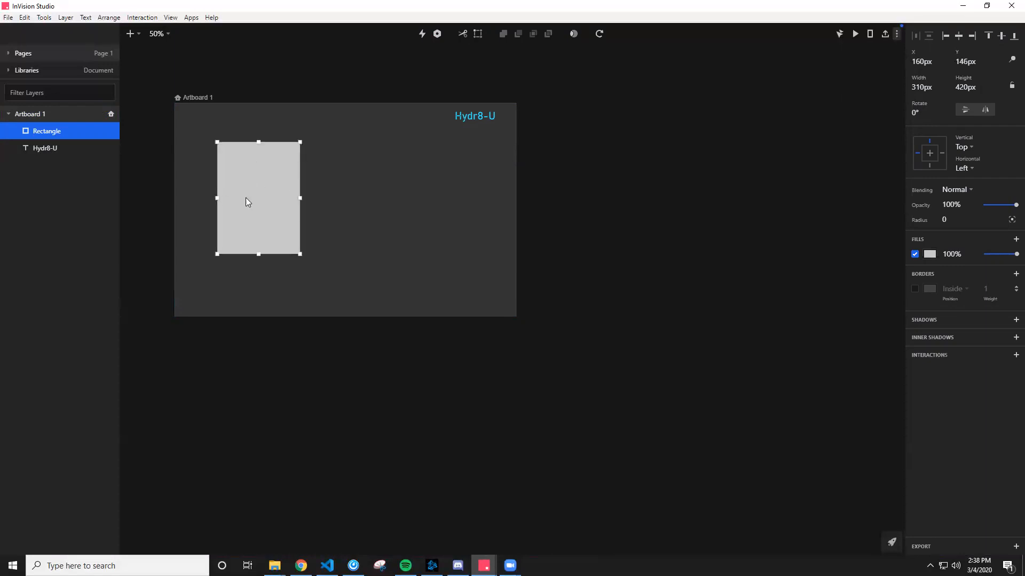
Move Artboard 1 on the canvas to about X 20 px, Y -330 px
{"action": "left_click", "coordinate": [156, 34]}
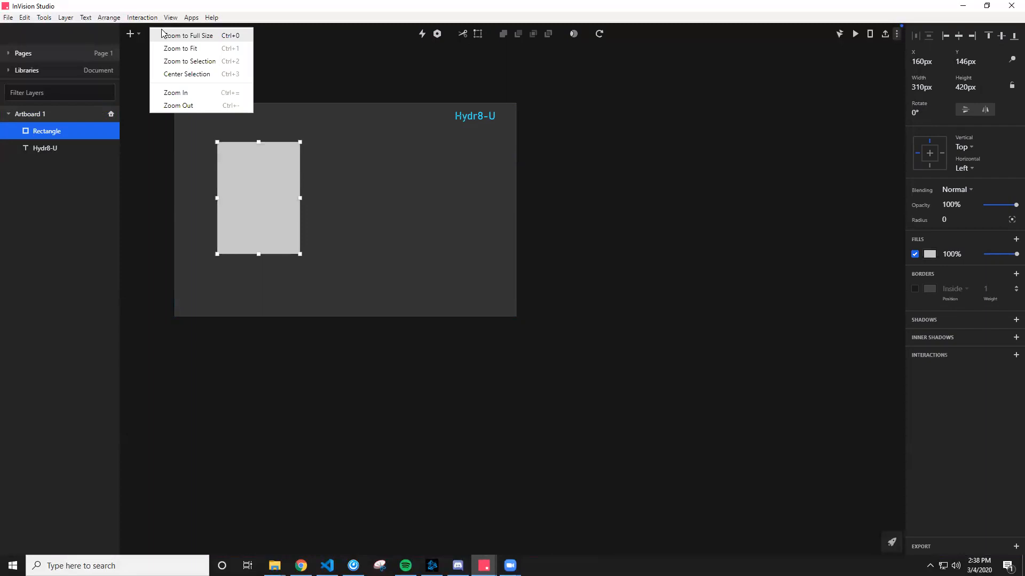
{"action": "left_click", "coordinate": [201, 98]}
{"action": "left_click_drag", "start_coordinate": [261, 100], "coordinate": [350, 190]}
{"action": "left_click_drag", "start_coordinate": [229, 106], "coordinate": [311, 168]}
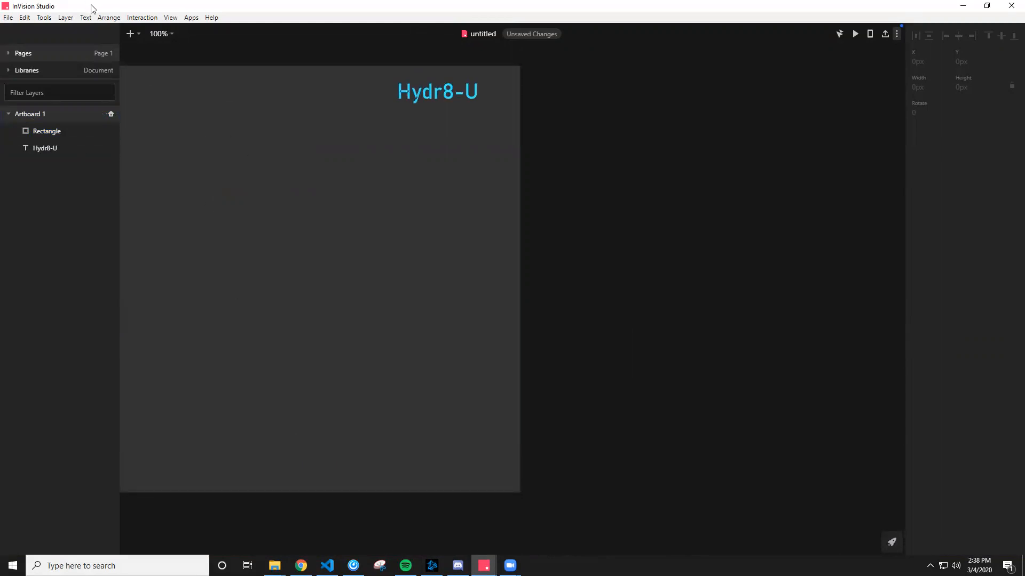
{"action": "left_click", "coordinate": [59, 17]}
{"action": "left_click", "coordinate": [48, 33]}
{"action": "left_click", "coordinate": [301, 66]}
{"action": "left_click_drag", "start_coordinate": [268, 65], "coordinate": [572, 105]}
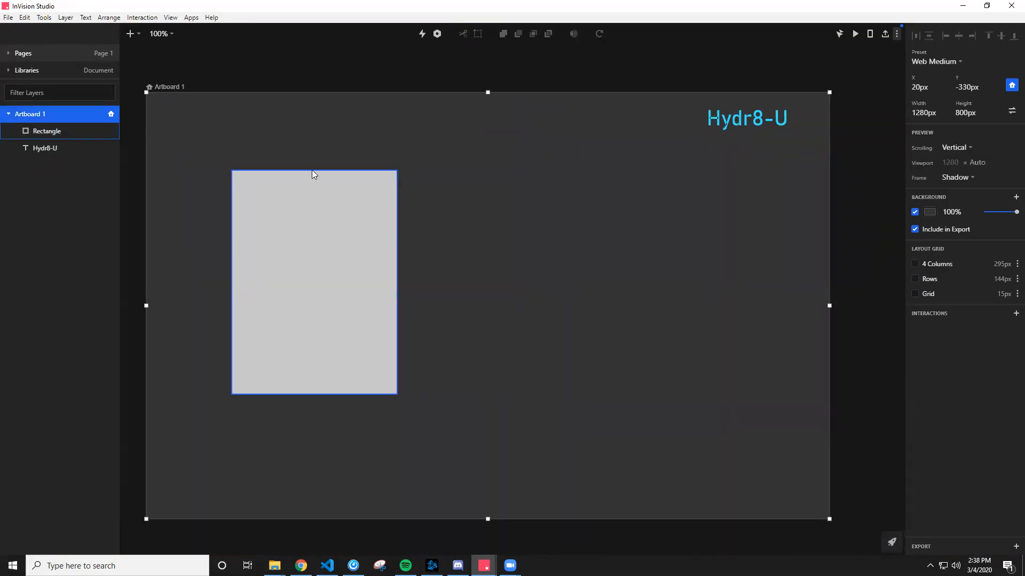
Move the large grey rectangle on the artboard to about X 148 px, Y 132 px
{"action": "scroll", "coordinate": [562, 319], "scroll_direction": "down", "scroll_amount": 6}
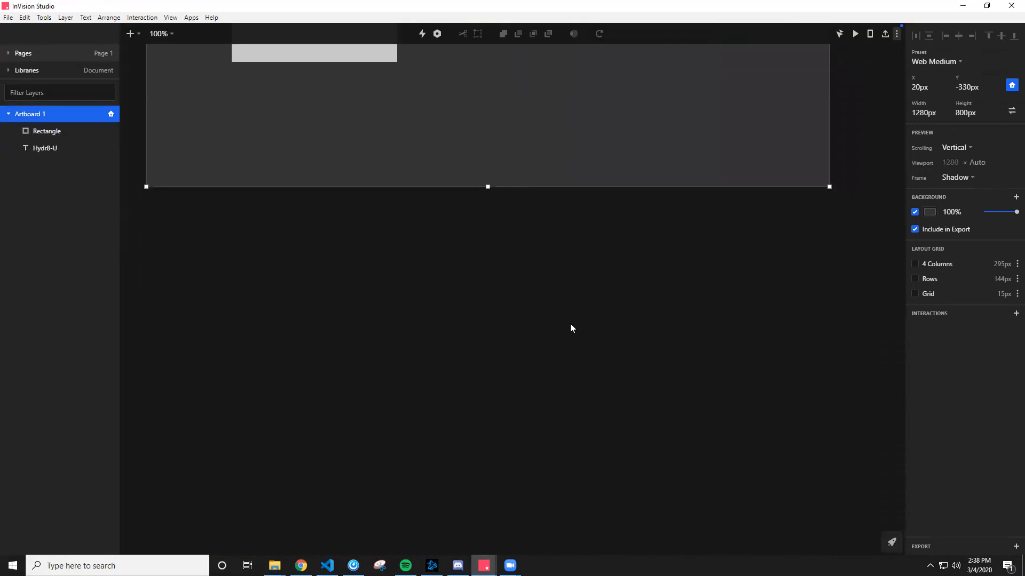
{"action": "scroll", "coordinate": [569, 327], "scroll_direction": "up", "scroll_amount": 9}
{"action": "scroll", "coordinate": [560, 368], "scroll_direction": "down", "scroll_amount": 6}
{"action": "scroll", "coordinate": [523, 432], "scroll_direction": "up", "scroll_amount": 1}
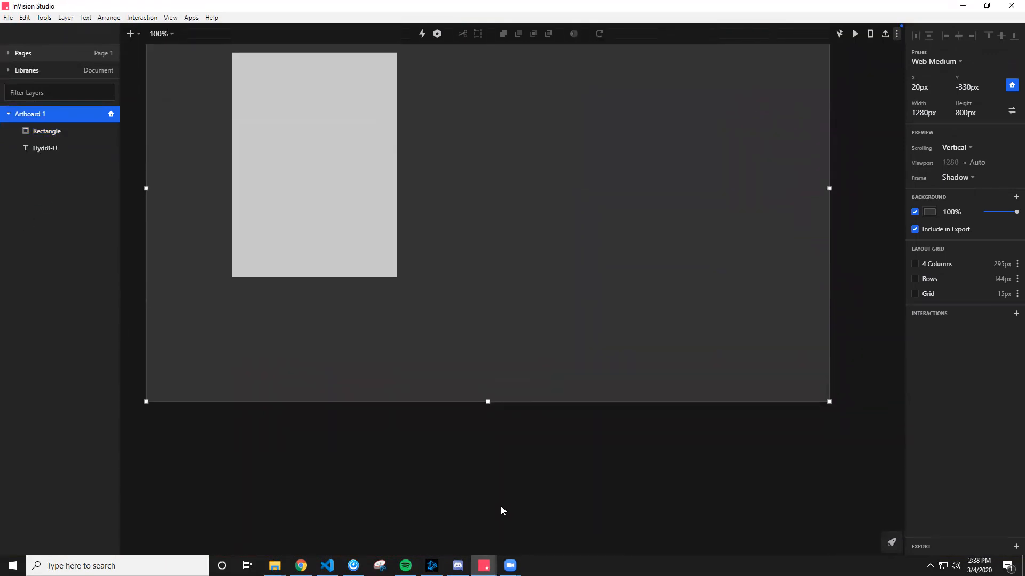
{"action": "scroll", "coordinate": [516, 368], "scroll_direction": "up", "scroll_amount": 1}
{"action": "scroll", "coordinate": [403, 360], "scroll_direction": "up", "scroll_amount": 1}
{"action": "mouse_move", "coordinate": [315, 306]}
{"action": "left_mouse_down"}
{"action": "mouse_move", "coordinate": [285, 276]}
{"action": "mouse_move", "coordinate": [279, 288]}
{"action": "mouse_move", "coordinate": [308, 291]}
{"action": "left_mouse_up"}
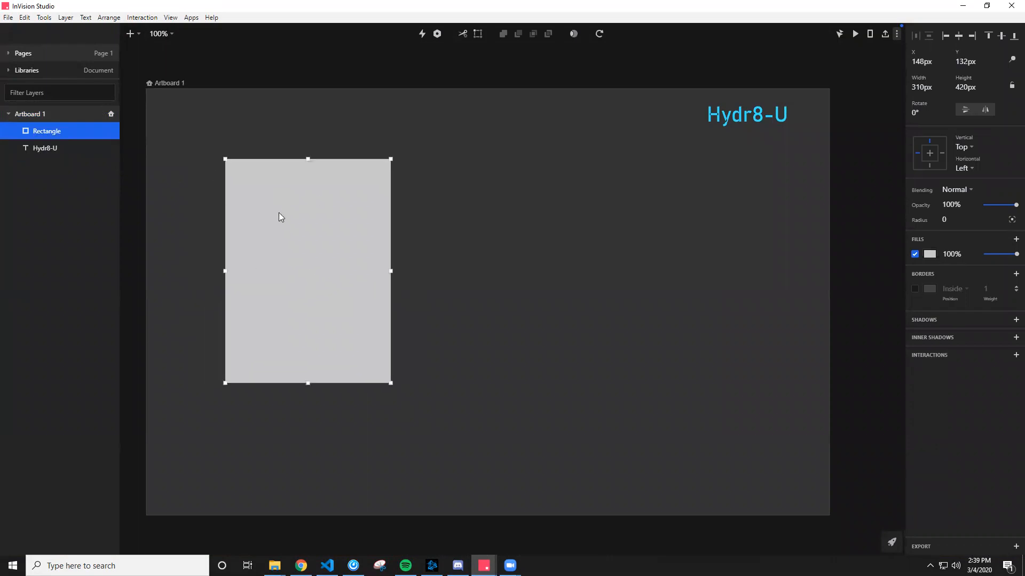
Draw a rectangle about 230 × 49 px near the top of the large grey rectangle and fill it with white
{"action": "key", "text": "r"}
{"action": "mouse_move", "coordinate": [242, 175]}
{"action": "left_mouse_down"}
{"action": "mouse_move", "coordinate": [378, 233]}
{"action": "mouse_move", "coordinate": [365, 202]}
{"action": "left_mouse_up"}
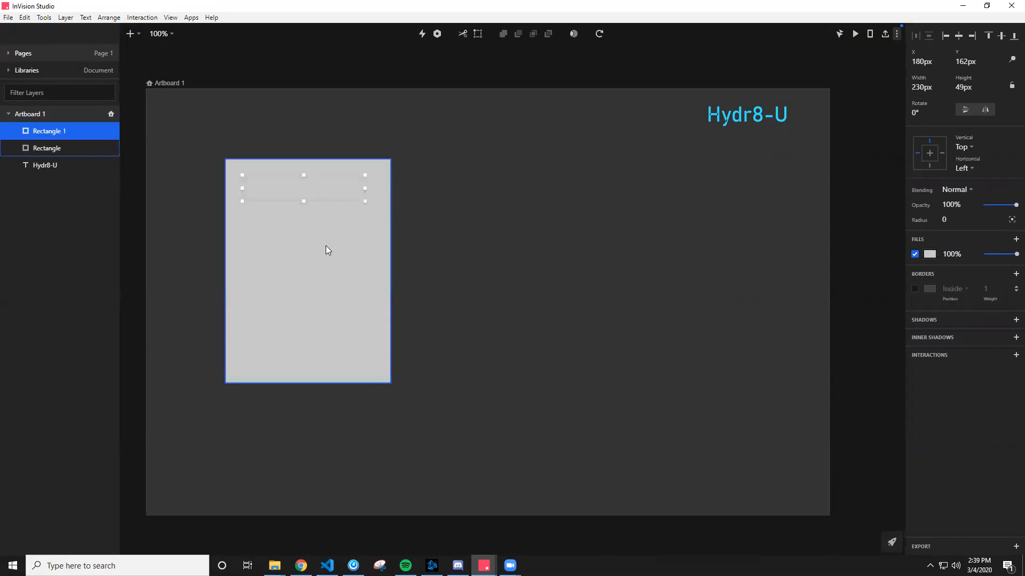
{"action": "left_click", "coordinate": [929, 255]}
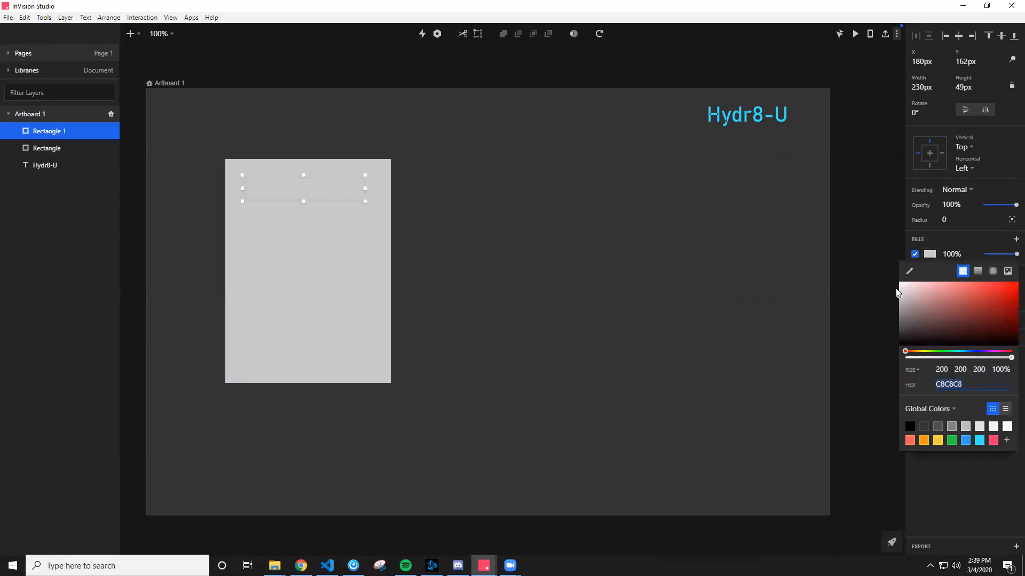
{"action": "left_click", "coordinate": [1007, 427]}
{"action": "left_click", "coordinate": [261, 229]}
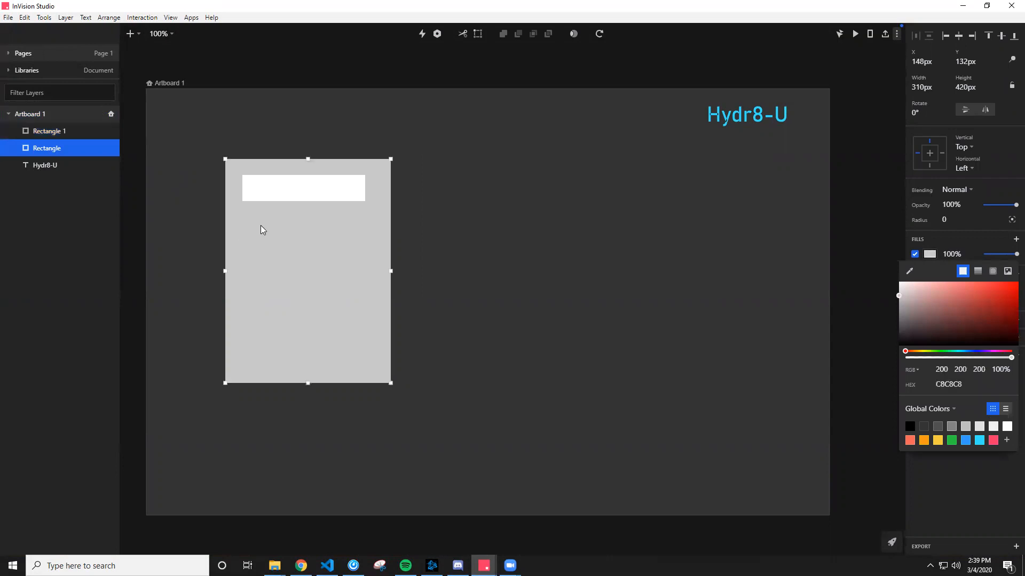
{"action": "key", "text": "r"}
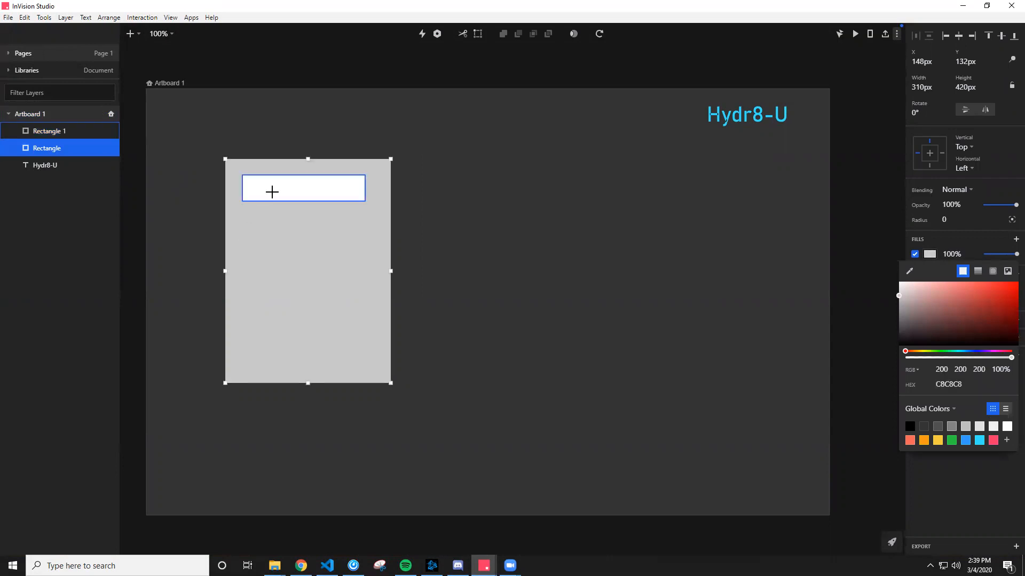
{"action": "key", "text": "Escape"}
Duplicate the white rectangle twice and stack the copies below it at about Y 229 px and Y 293 px
{"action": "left_click", "coordinate": [293, 192]}
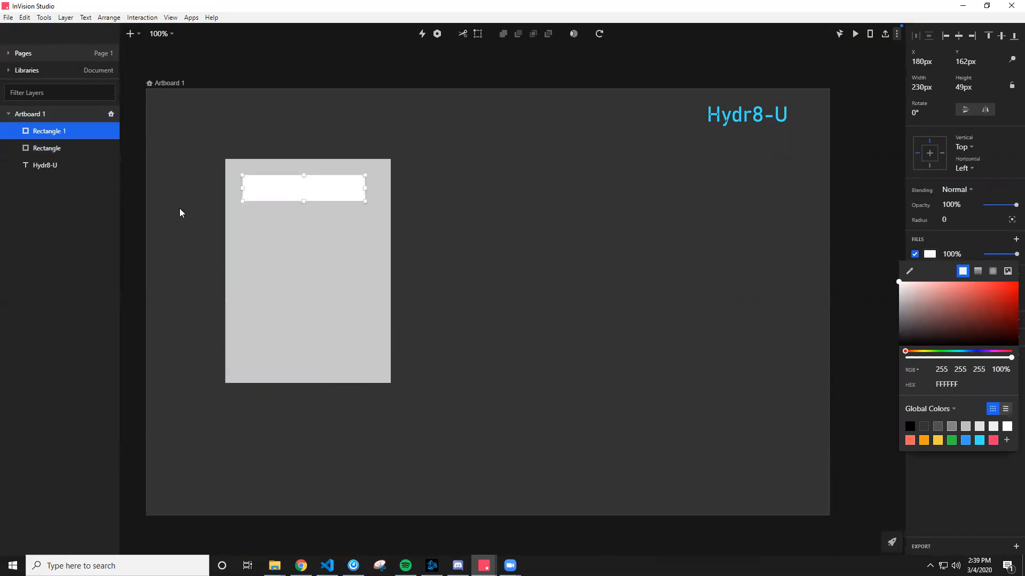
{"action": "left_click", "coordinate": [227, 243]}
{"action": "key", "text": "ctrl+v"}
{"action": "mouse_move", "coordinate": [308, 211]}
{"action": "left_mouse_down"}
{"action": "mouse_move", "coordinate": [314, 262]}
{"action": "mouse_move", "coordinate": [317, 228]}
{"action": "left_mouse_up"}
{"action": "key", "text": "ctrl+v"}
{"action": "left_click_drag", "start_coordinate": [318, 193], "coordinate": [317, 264]}
{"action": "left_click", "coordinate": [349, 333]}
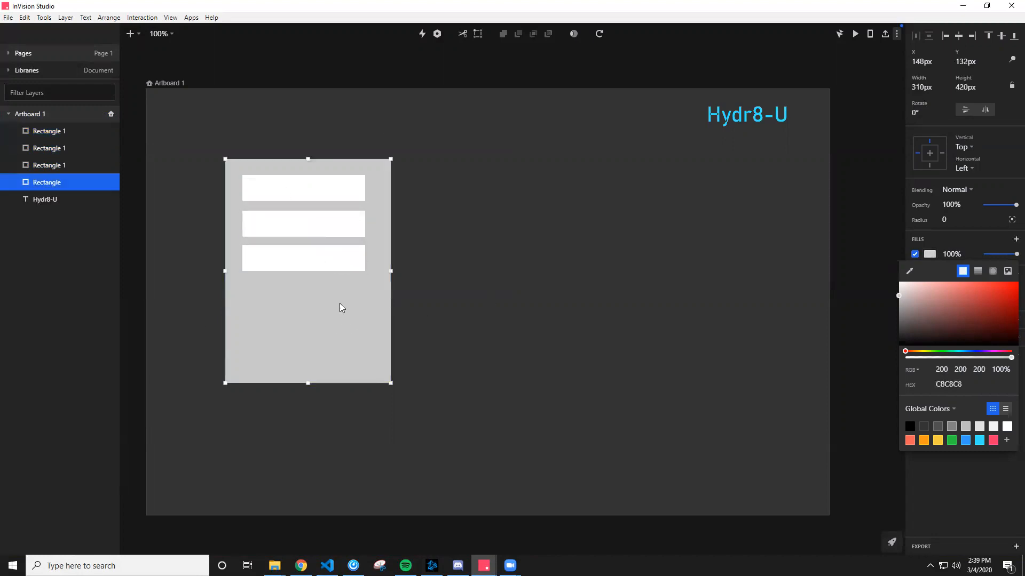
Check which layer belongs to each white rectangle and view the actions available for all four rectangle layers
{"action": "left_click", "coordinate": [312, 265]}
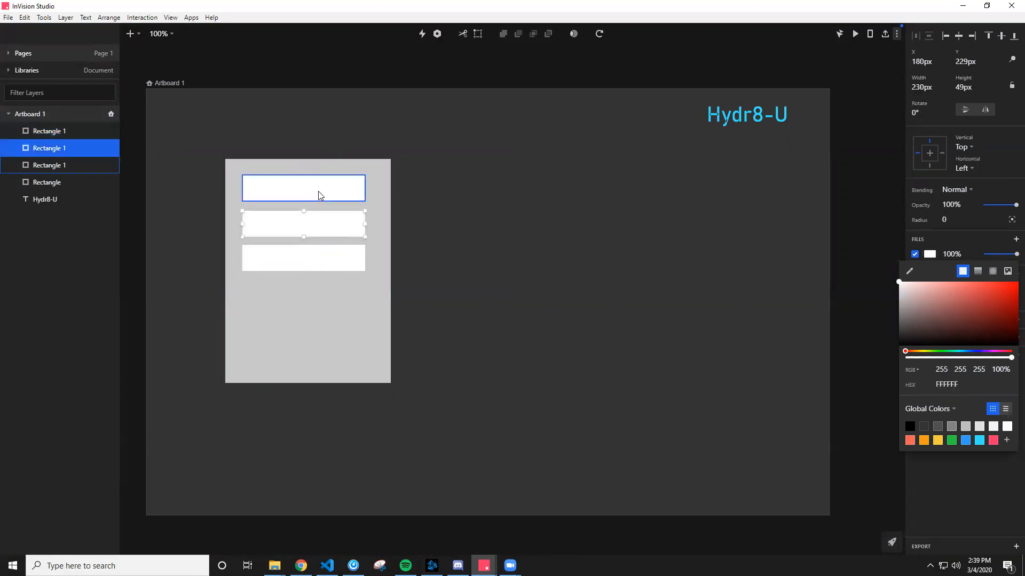
{"action": "left_click", "coordinate": [318, 192]}
{"action": "left_click", "coordinate": [321, 229]}
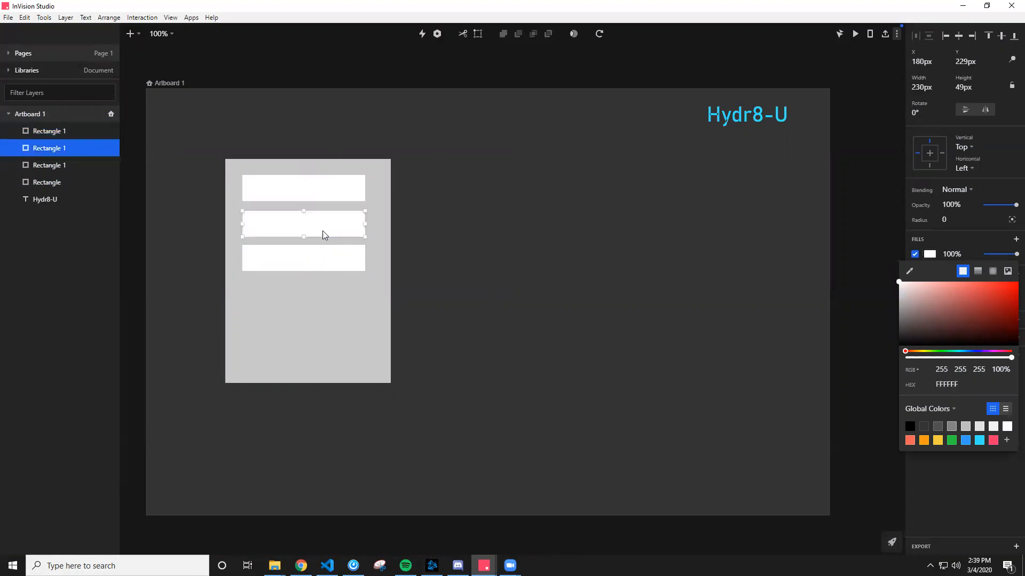
{"action": "left_click", "coordinate": [317, 193]}
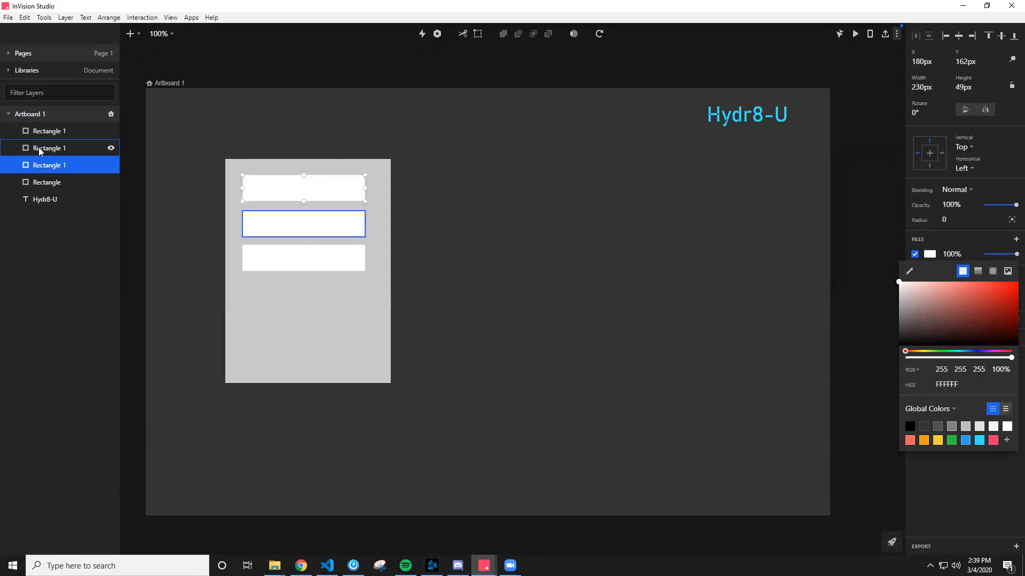
{"action": "left_click", "coordinate": [47, 135]}
{"action": "left_click", "coordinate": [54, 149], "text": "shift"}
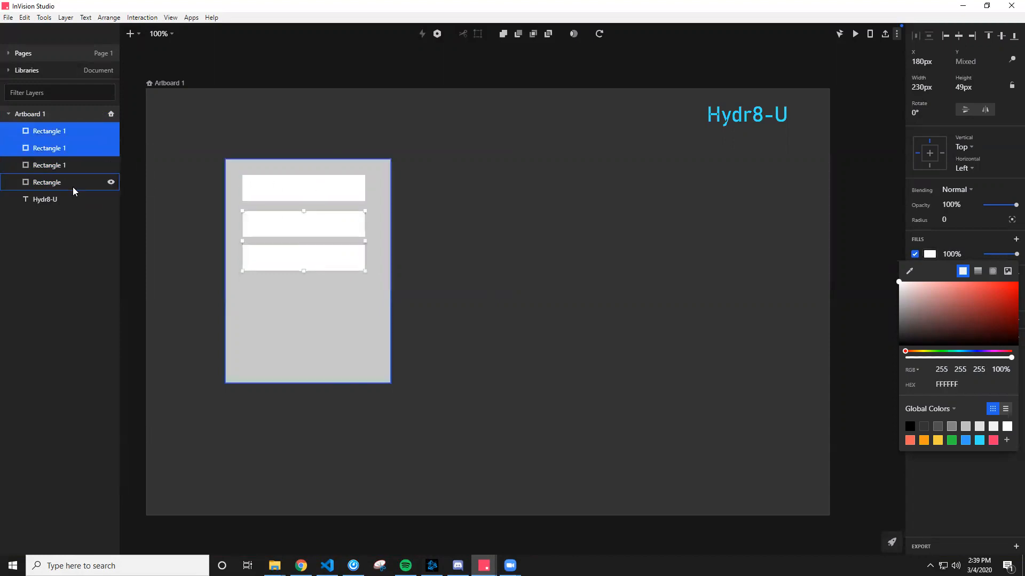
{"action": "left_click", "coordinate": [64, 165], "text": "shift"}
{"action": "left_click", "coordinate": [69, 182], "text": "shift"}
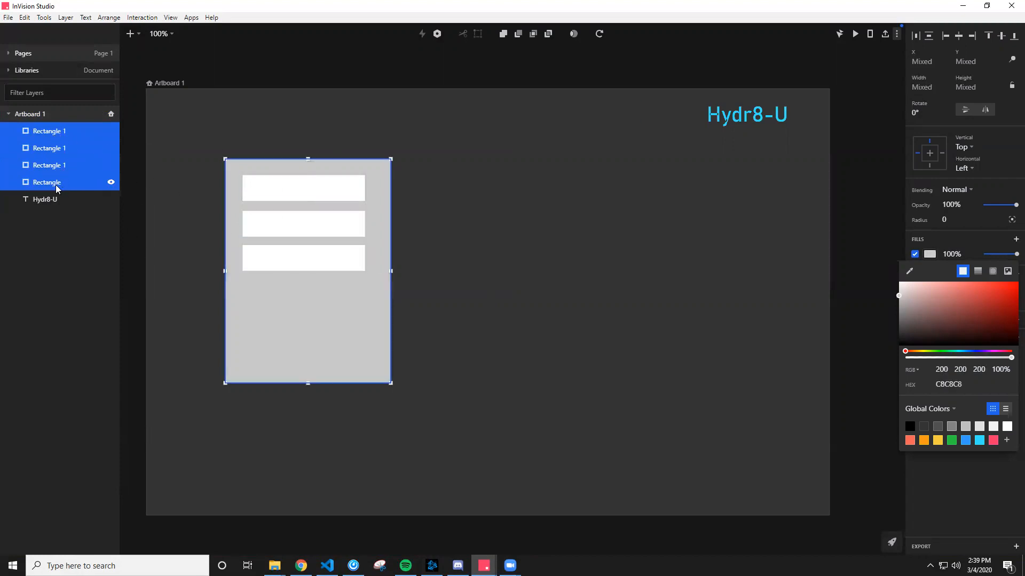
{"action": "right_click", "coordinate": [52, 132]}
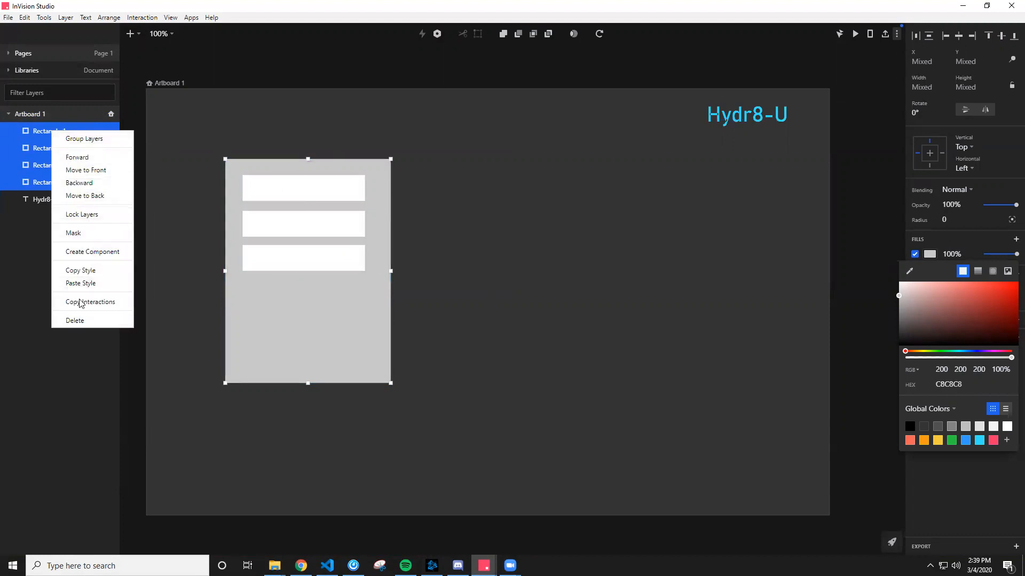
{"action": "key", "text": "Escape"}
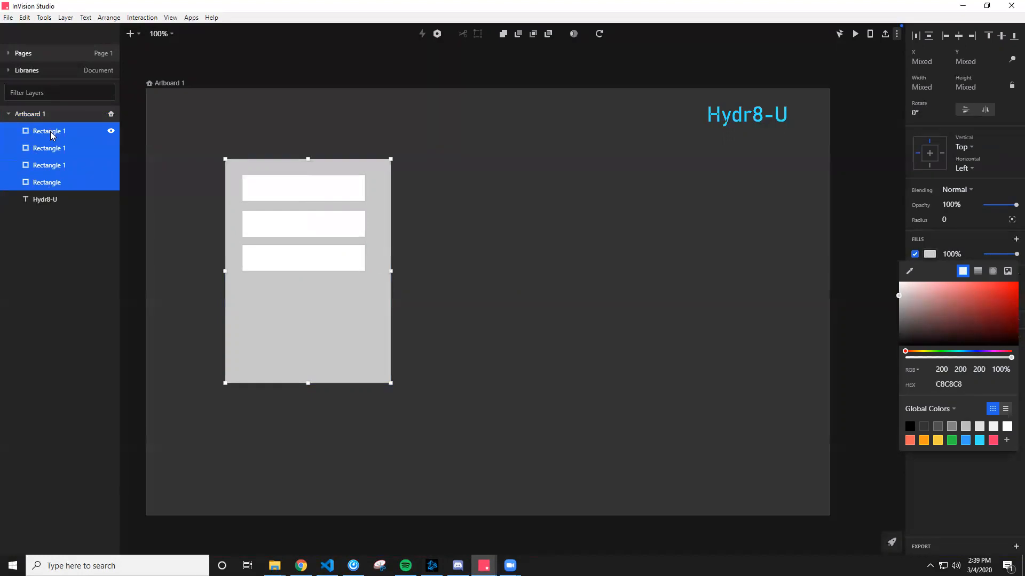
Rename the layer of the lowest white rectangle to "Name form"
{"action": "left_click", "coordinate": [59, 198]}
{"action": "left_click", "coordinate": [61, 148]}
{"action": "left_click", "coordinate": [62, 131]}
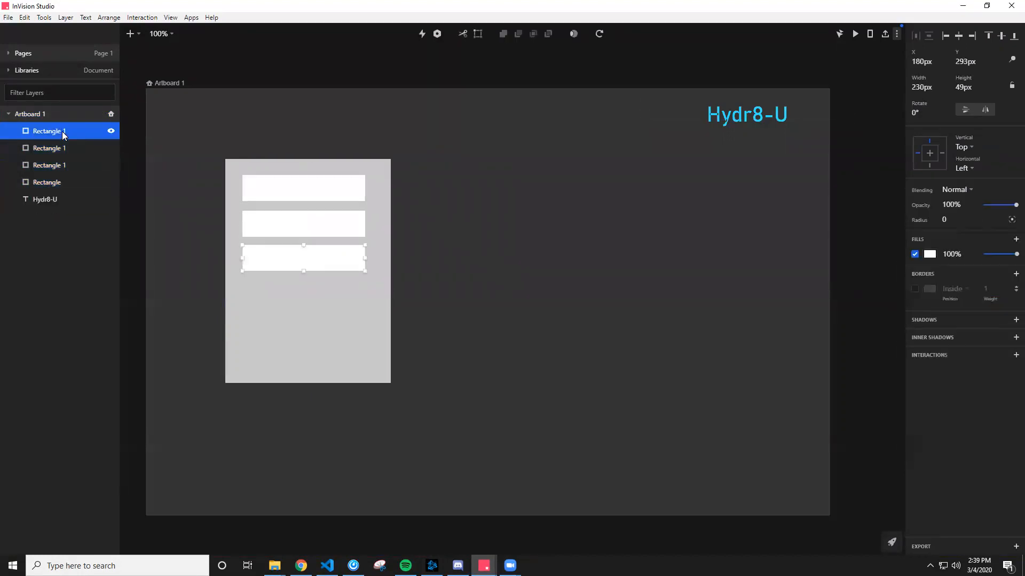
{"action": "double_click", "coordinate": [62, 132]}
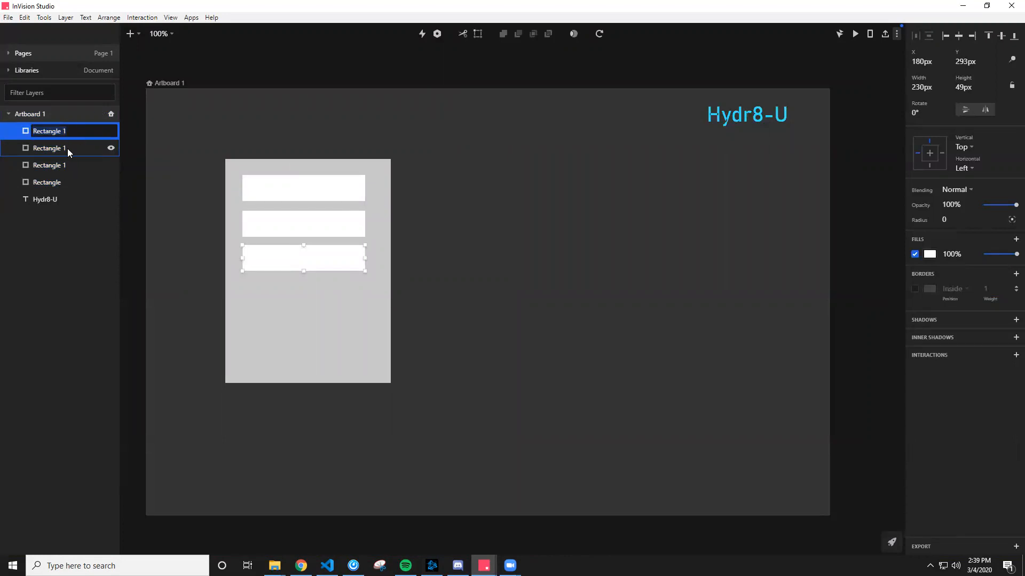
{"action": "key", "text": "BackSpace"}
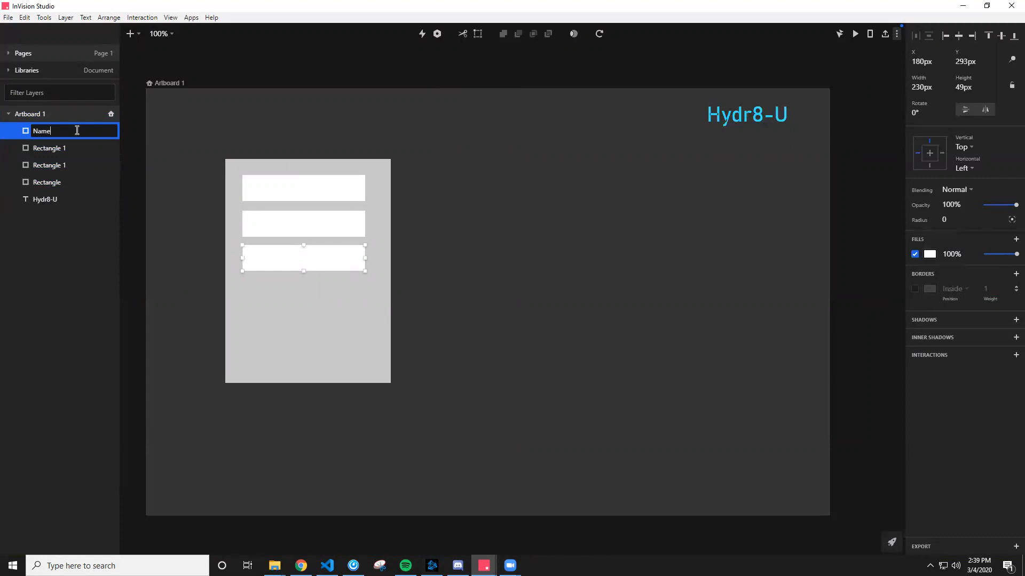
{"action": "key", "text": "Return"}
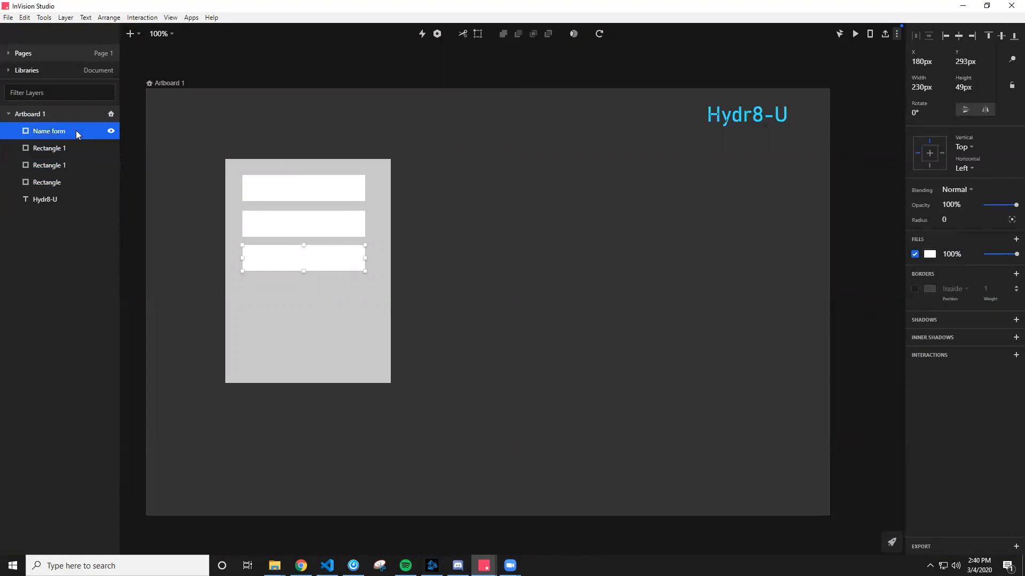
Swap the top and lowest white rectangles, putting Name form on top and the other at about Y 306 px
{"action": "left_click", "coordinate": [300, 192]}
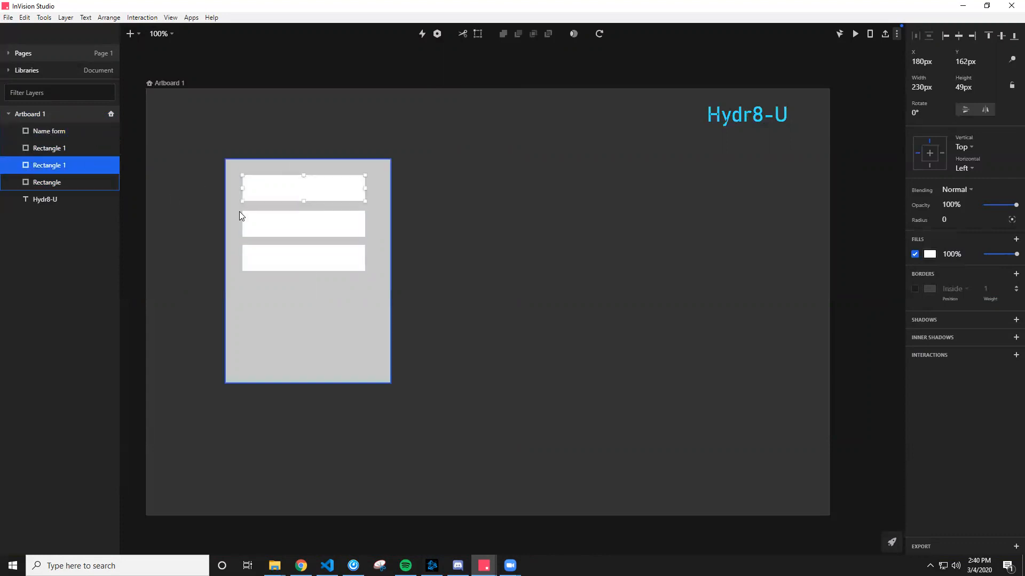
{"action": "mouse_move", "coordinate": [297, 187]}
{"action": "left_mouse_down"}
{"action": "mouse_move", "coordinate": [298, 297]}
{"action": "mouse_move", "coordinate": [298, 192]}
{"action": "left_mouse_up"}
{"action": "left_click_drag", "start_coordinate": [311, 294], "coordinate": [300, 272]}
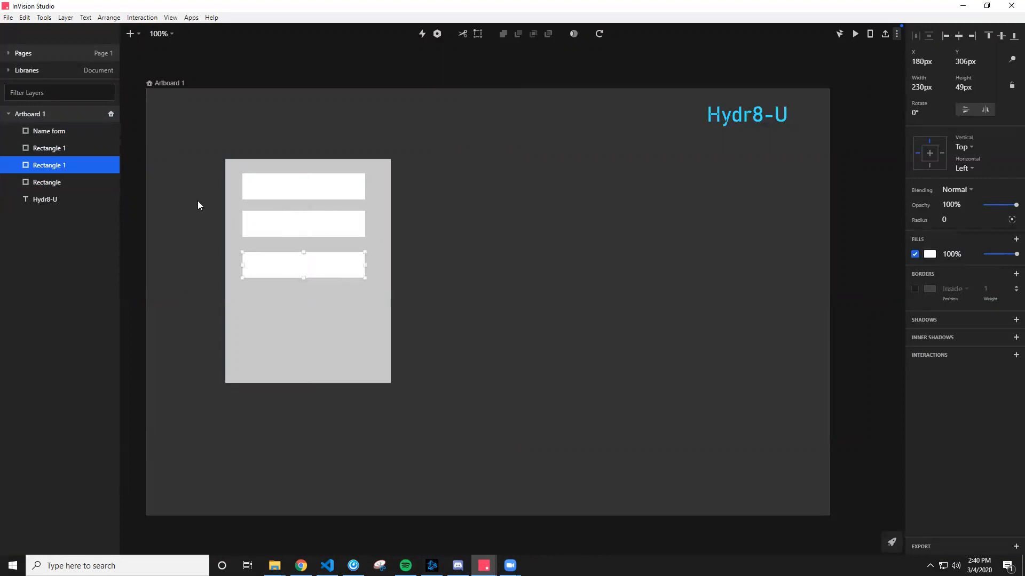
Group Name form with the other three rectangle layers and move the group to about X 151 px, Y 109 px
{"action": "left_click", "coordinate": [66, 148]}
{"action": "left_click", "coordinate": [67, 130], "text": "shift"}
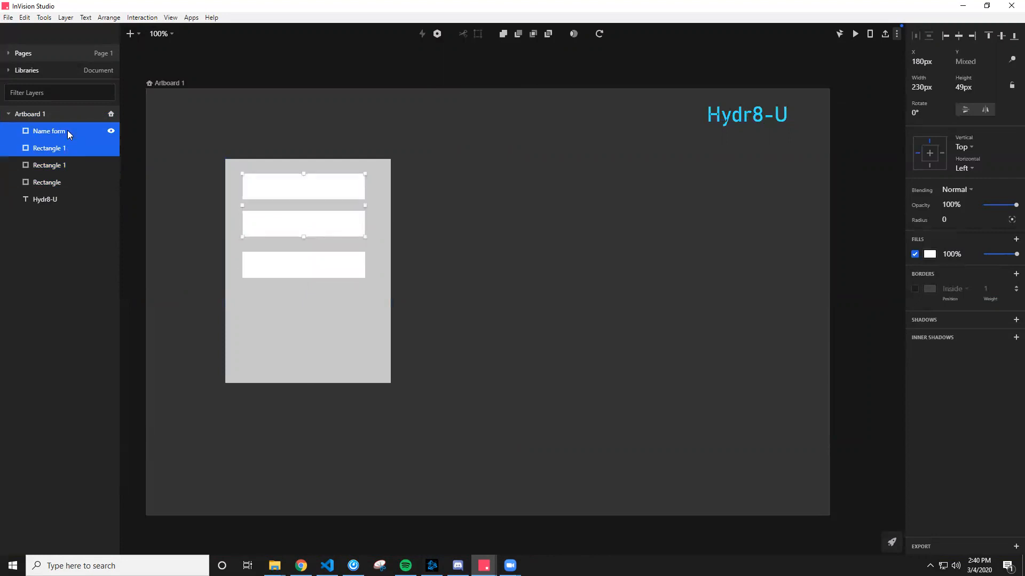
{"action": "left_click", "coordinate": [64, 165], "text": "shift"}
{"action": "left_click", "coordinate": [65, 182], "text": "shift"}
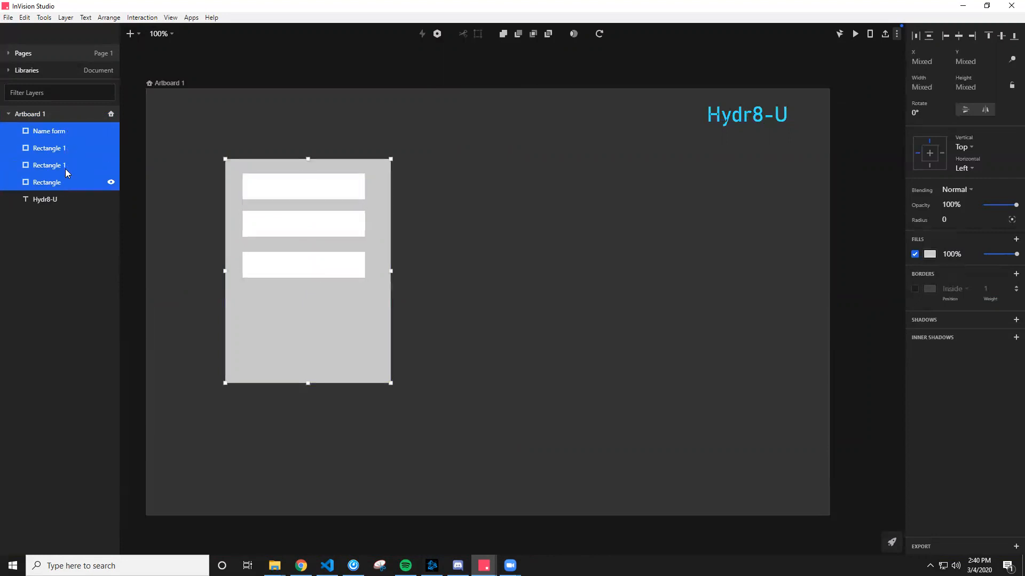
{"action": "right_click", "coordinate": [63, 155]}
{"action": "left_click", "coordinate": [91, 163]}
{"action": "mouse_move", "coordinate": [310, 327]}
{"action": "left_mouse_down"}
{"action": "mouse_move", "coordinate": [478, 334]}
{"action": "mouse_move", "coordinate": [457, 359]}
{"action": "mouse_move", "coordinate": [213, 385]}
{"action": "mouse_move", "coordinate": [457, 338]}
{"action": "mouse_move", "coordinate": [273, 308]}
{"action": "mouse_move", "coordinate": [303, 318]}
{"action": "left_mouse_up"}
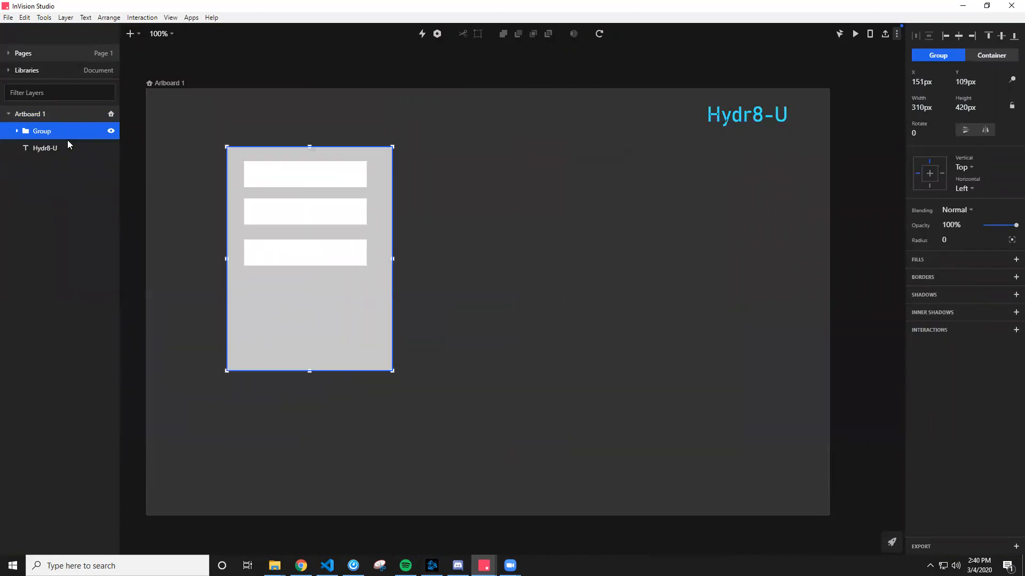
Expand the group to view its layers, and ungroup the four rectangles
{"action": "left_click", "coordinate": [17, 131]}
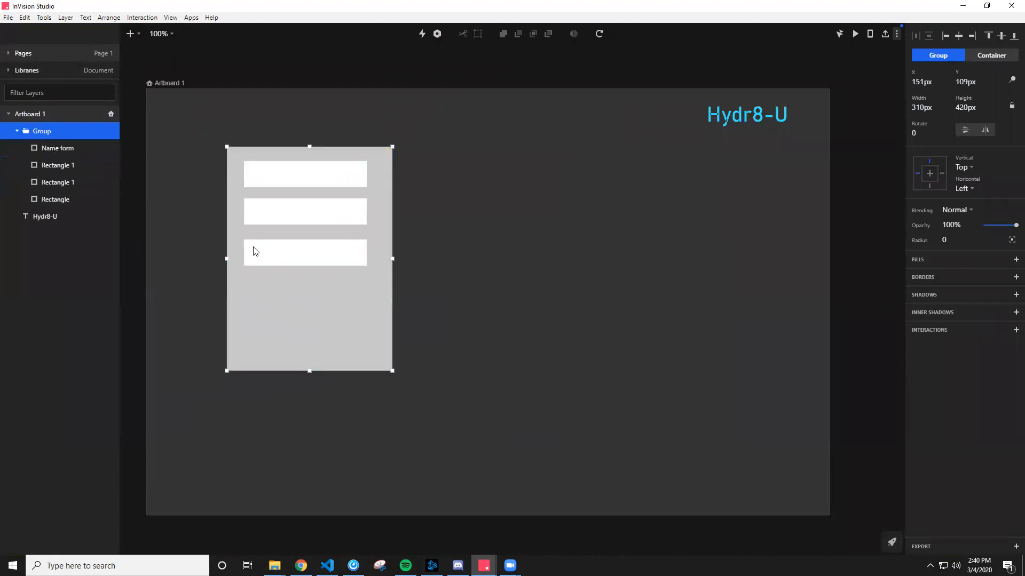
{"action": "left_click", "coordinate": [60, 147]}
{"action": "left_click", "coordinate": [57, 165], "text": "shift"}
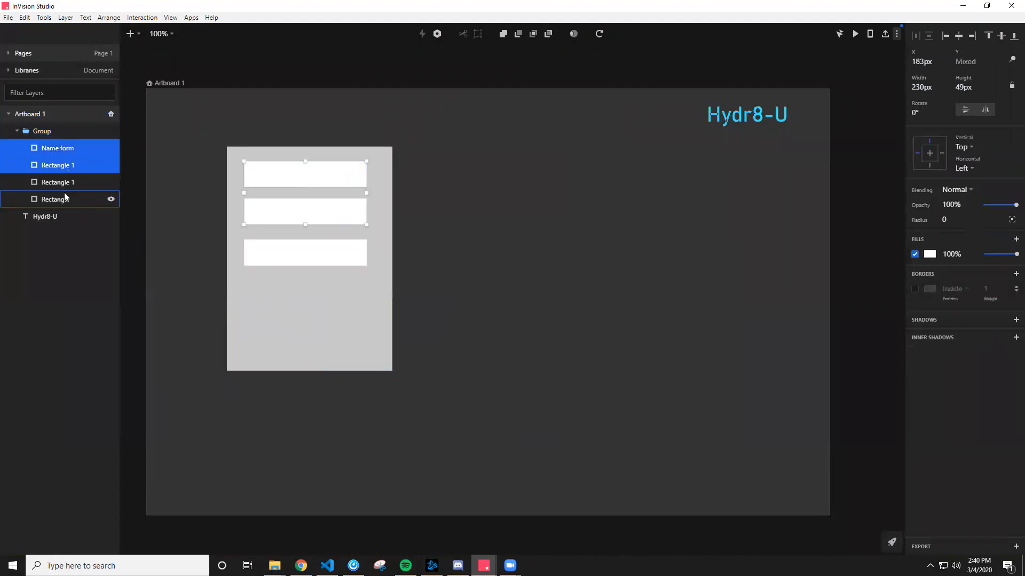
{"action": "left_click", "coordinate": [65, 184], "text": "shift"}
{"action": "left_click", "coordinate": [63, 198], "text": "shift"}
{"action": "left_click", "coordinate": [50, 134]}
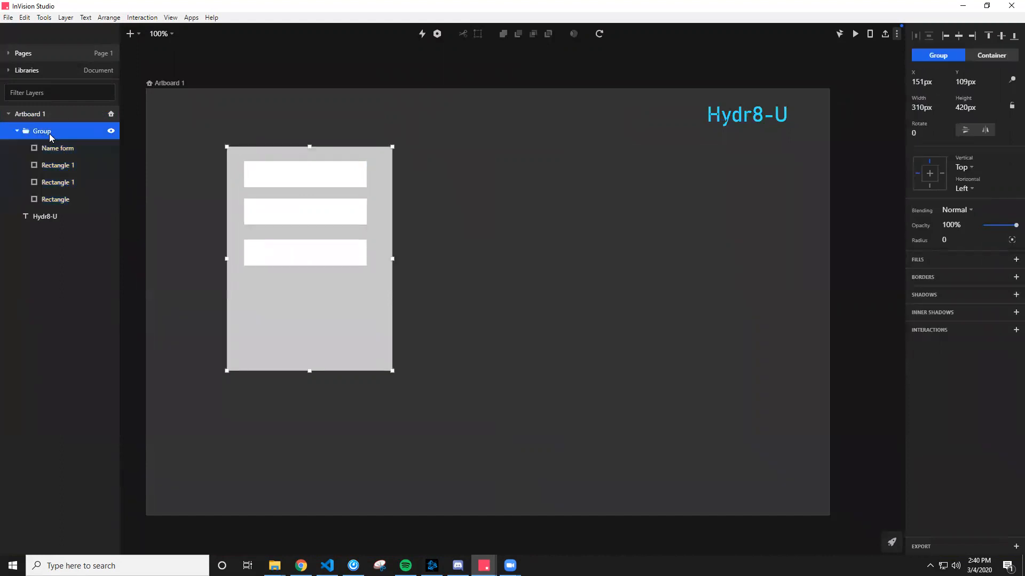
{"action": "right_click", "coordinate": [49, 134]}
{"action": "left_click", "coordinate": [75, 154]}
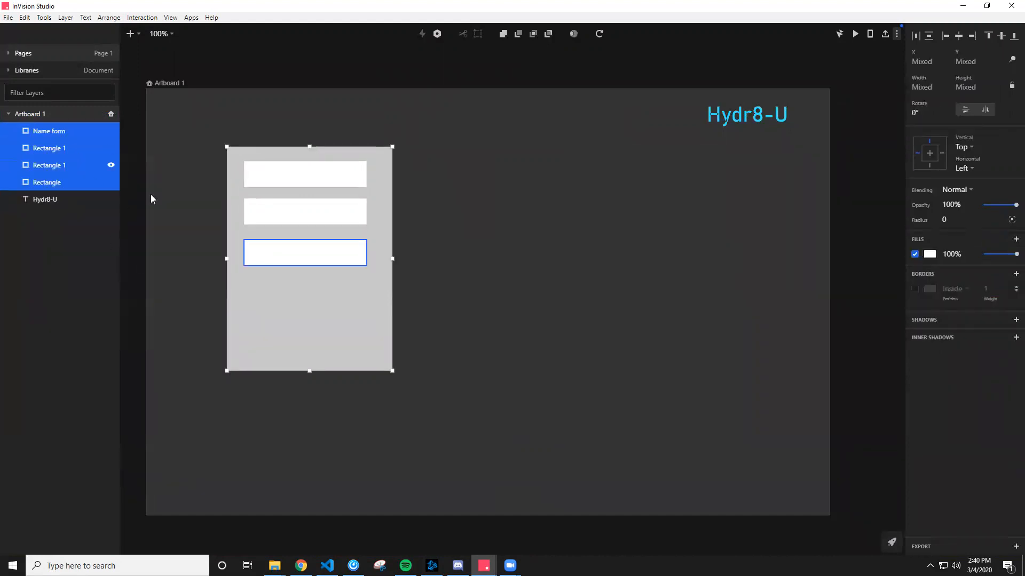
Reposition the large grey rectangle and centre the three white rectangles horizontally within its upper part
{"action": "mouse_move", "coordinate": [305, 321]}
{"action": "left_mouse_down"}
{"action": "mouse_move", "coordinate": [330, 314]}
{"action": "mouse_move", "coordinate": [236, 317]}
{"action": "mouse_move", "coordinate": [480, 325]}
{"action": "mouse_move", "coordinate": [222, 270]}
{"action": "mouse_move", "coordinate": [235, 295]}
{"action": "mouse_move", "coordinate": [654, 389]}
{"action": "mouse_move", "coordinate": [240, 338]}
{"action": "mouse_move", "coordinate": [267, 338]}
{"action": "mouse_move", "coordinate": [252, 298]}
{"action": "mouse_move", "coordinate": [270, 298]}
{"action": "mouse_move", "coordinate": [298, 333]}
{"action": "left_mouse_up"}
{"action": "left_click", "coordinate": [457, 316]}
{"action": "left_click", "coordinate": [246, 255], "text": "shift"}
{"action": "left_click", "coordinate": [238, 208], "text": "shift"}
{"action": "left_click", "coordinate": [244, 170], "text": "shift"}
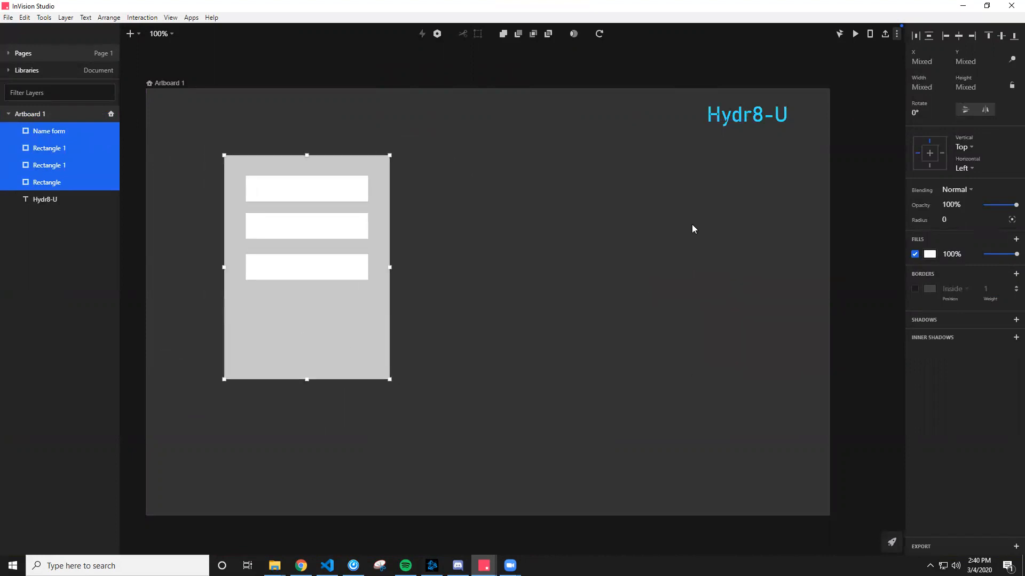
Move Artboard 1 on the canvas to about X -670 px, Y -700 px
{"action": "scroll", "coordinate": [762, 259], "scroll_direction": "down", "scroll_amount": 1}
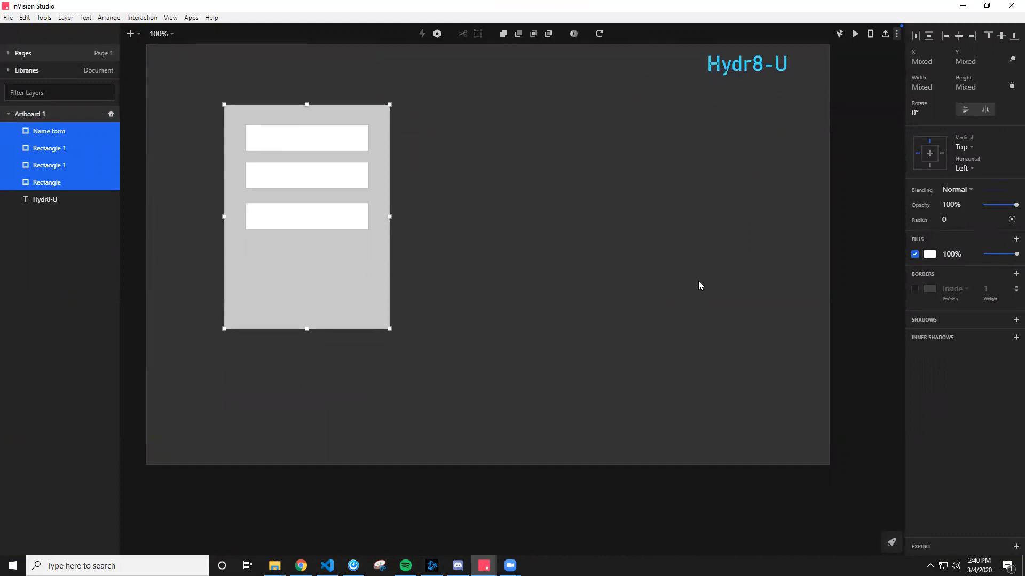
{"action": "scroll", "coordinate": [698, 282], "scroll_direction": "up", "scroll_amount": 2}
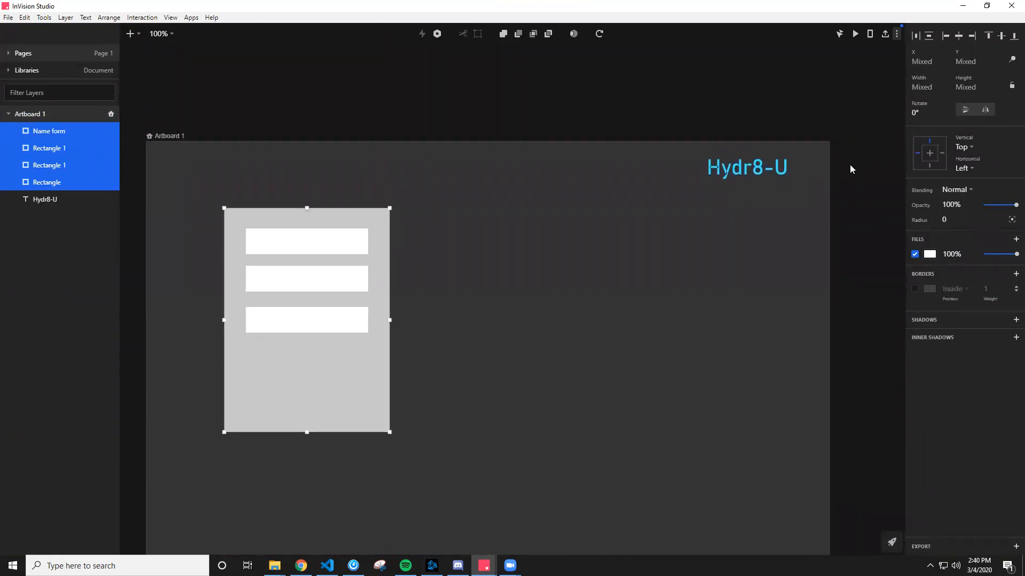
{"action": "scroll", "coordinate": [849, 169], "scroll_direction": "down", "scroll_amount": 1}
{"action": "left_click", "coordinate": [161, 33]}
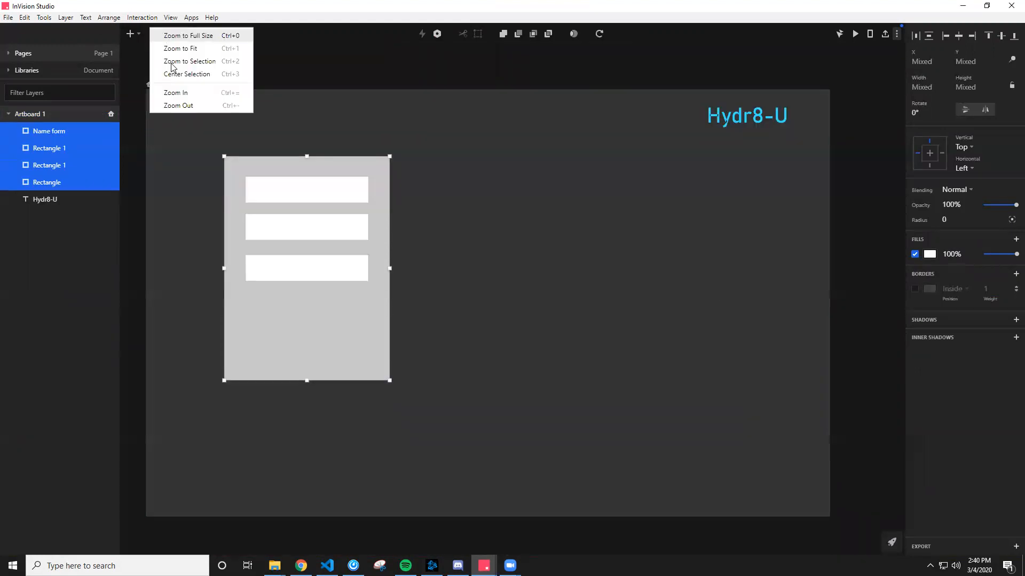
{"action": "left_click", "coordinate": [197, 104]}
{"action": "left_click", "coordinate": [537, 262]}
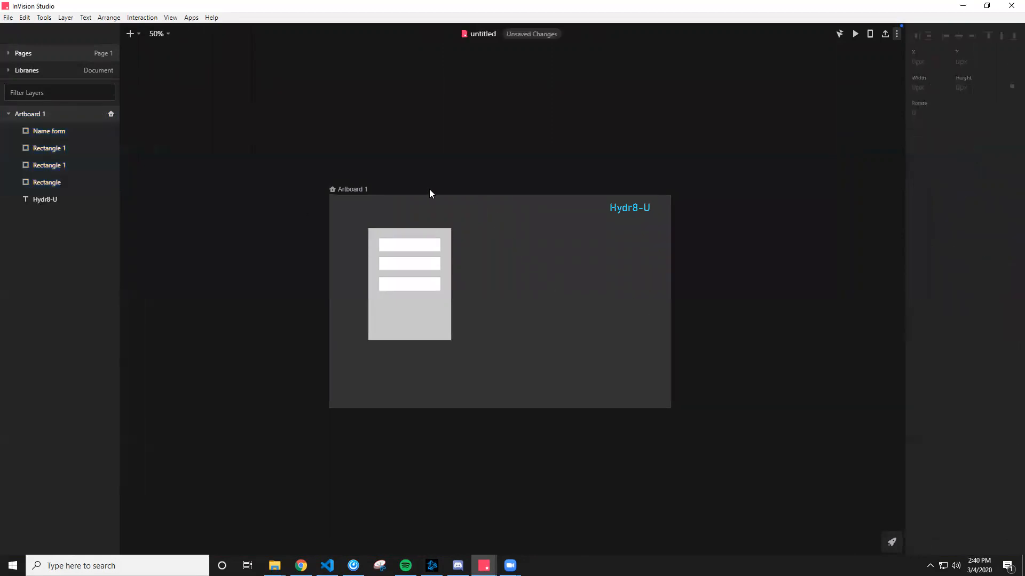
{"action": "left_click_drag", "start_coordinate": [389, 198], "coordinate": [165, 90]}
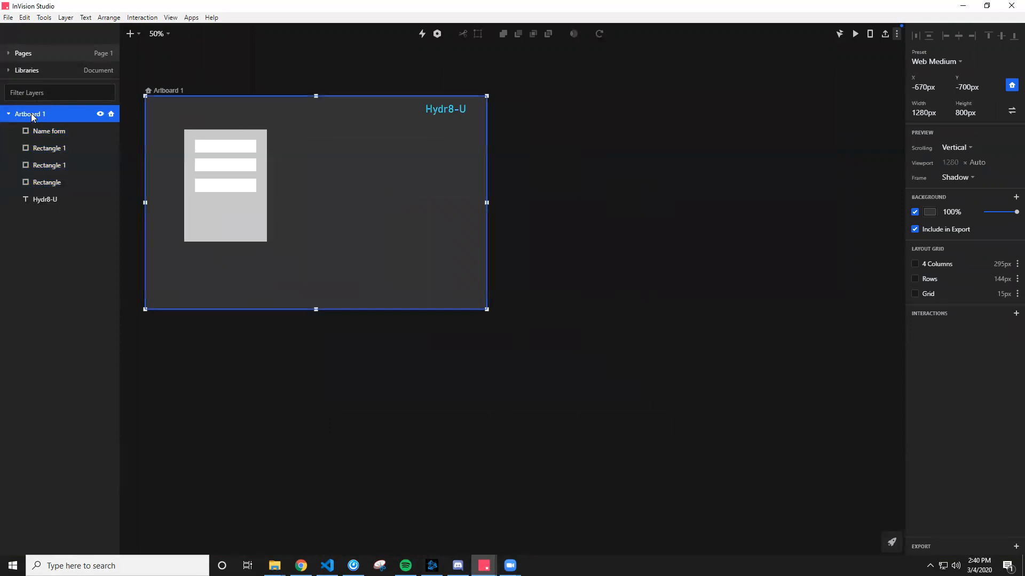
Rename Artboard 1 to "Home/Login/Registration"
{"action": "double_click", "coordinate": [56, 114]}
{"action": "key", "text": "BackSpace"}
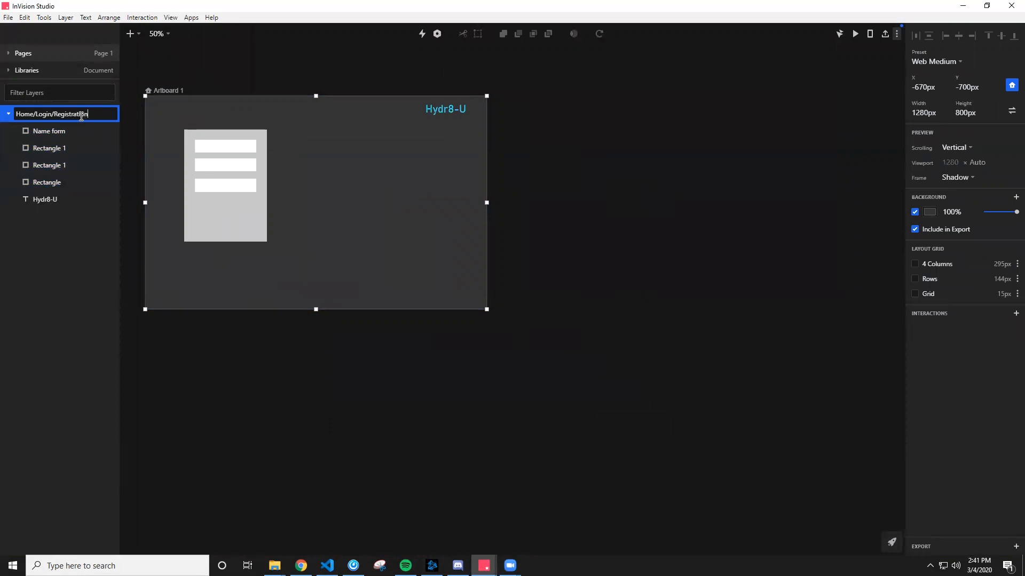
{"action": "key", "text": "Return"}
{"action": "left_click", "coordinate": [575, 244]}
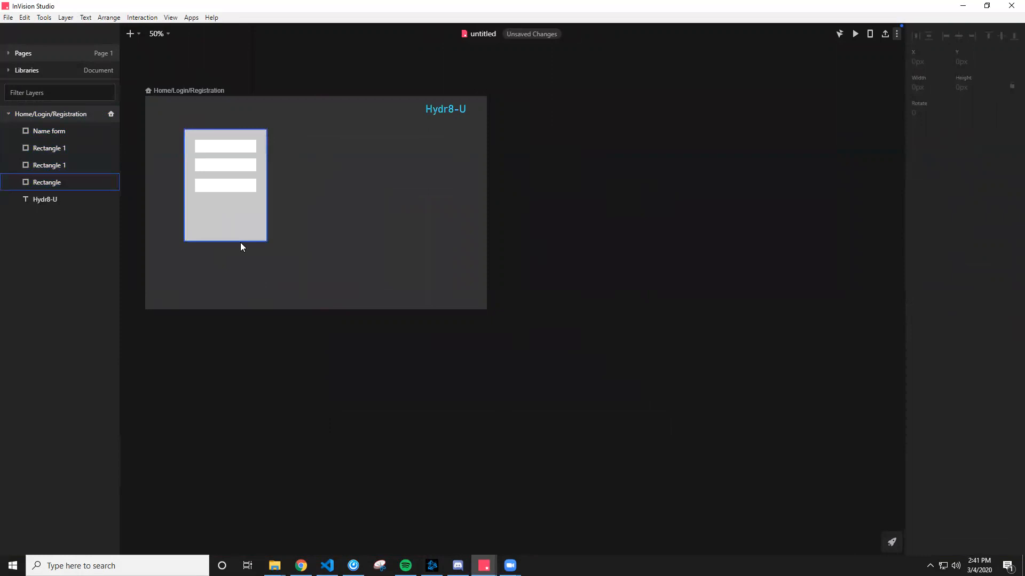
{"action": "left_click", "coordinate": [44, 19]}
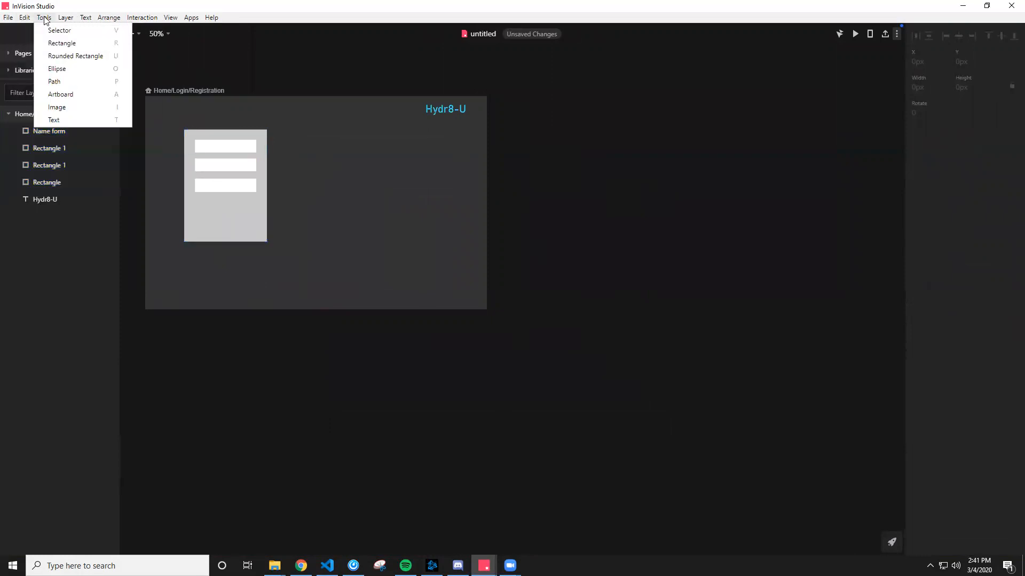
{"action": "mouse_move", "coordinate": [8, 22]}
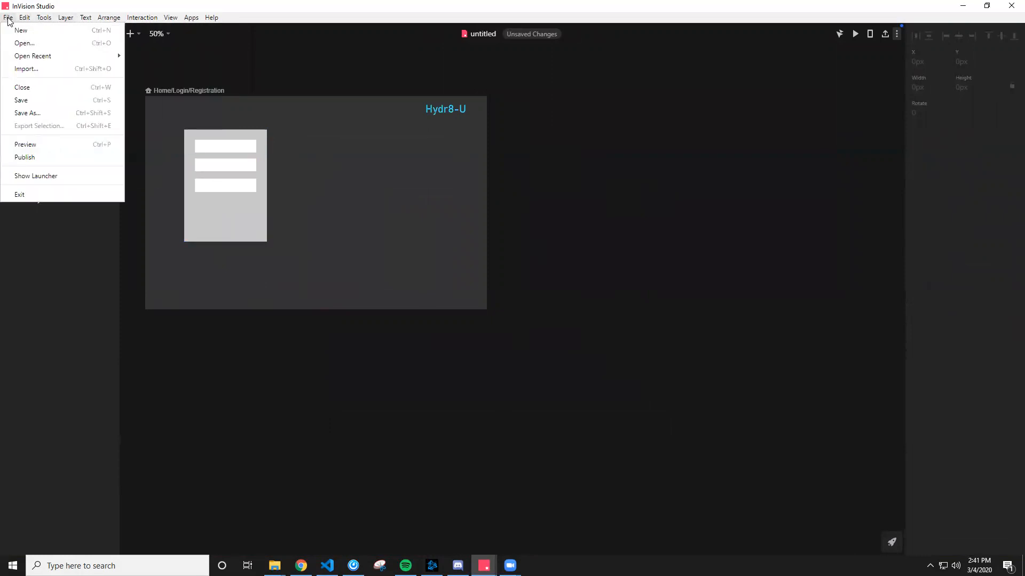
{"action": "mouse_move", "coordinate": [60, 19]}
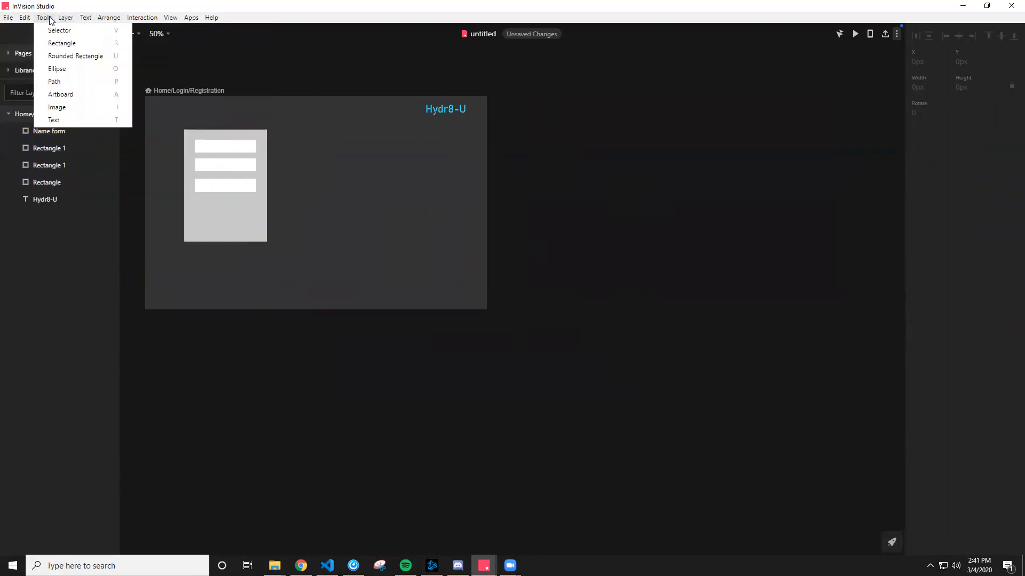
Add a blank Web Medium 1280x800 artboard beside the Home/Login/Registration artboard, and delete it again
{"action": "left_click", "coordinate": [60, 94]}
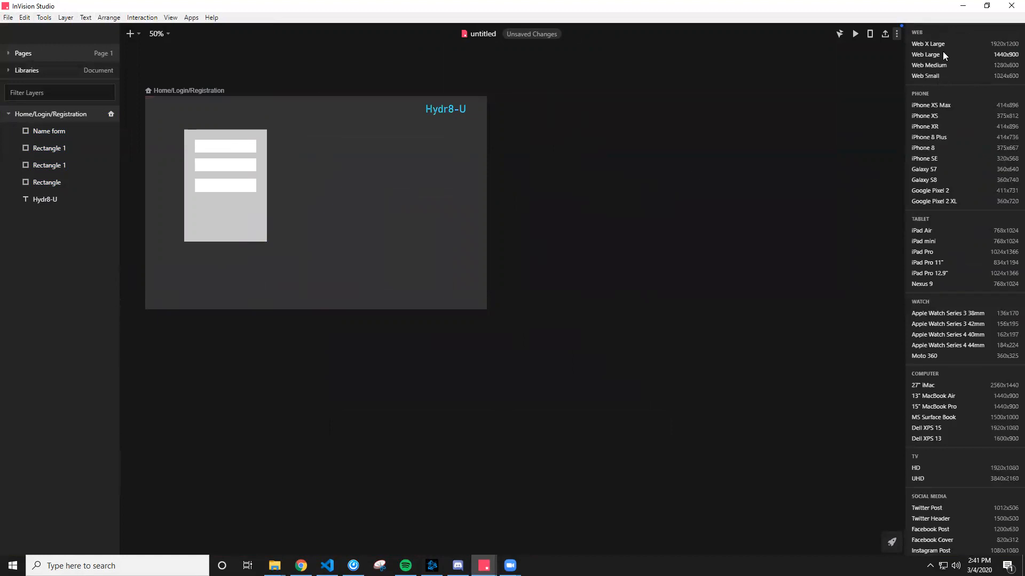
{"action": "left_click", "coordinate": [938, 64]}
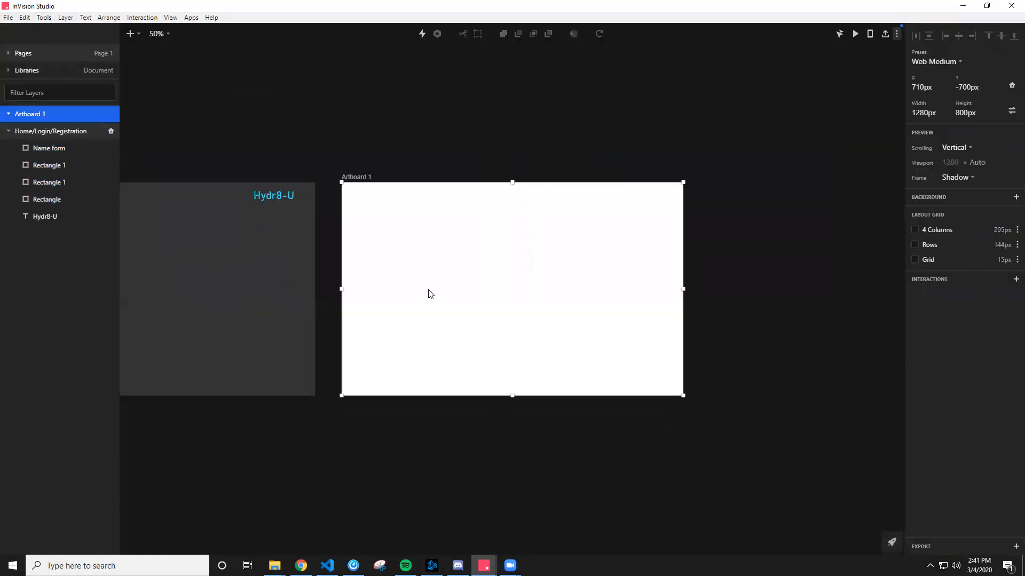
{"action": "left_click", "coordinate": [402, 468]}
{"action": "left_click", "coordinate": [443, 231]}
{"action": "key", "text": "Delete"}
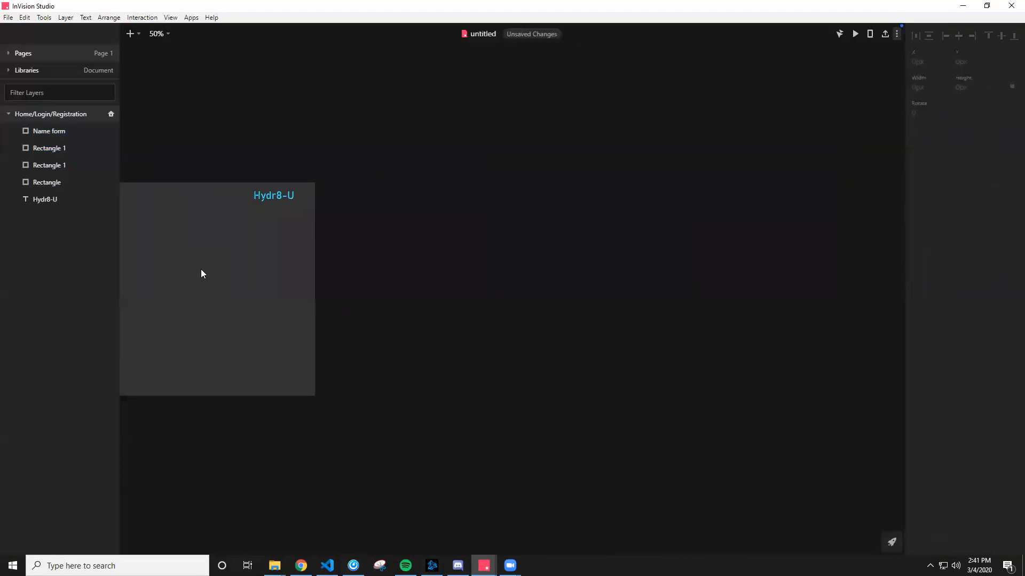
Duplicate the Home/Login/Registration artboard together with its form and title
{"action": "left_click", "coordinate": [182, 181]}
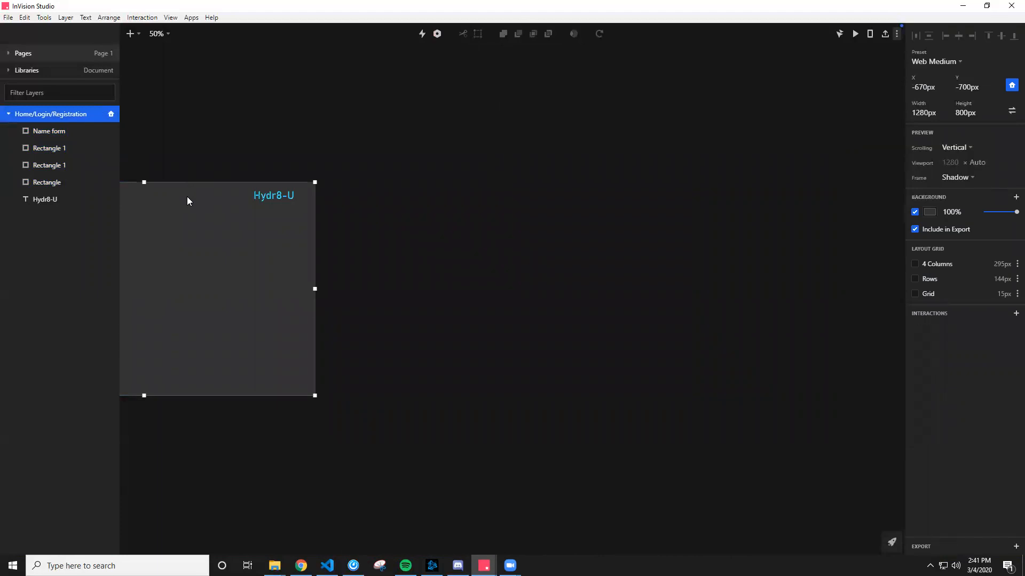
{"action": "key", "text": "ctrl+d"}
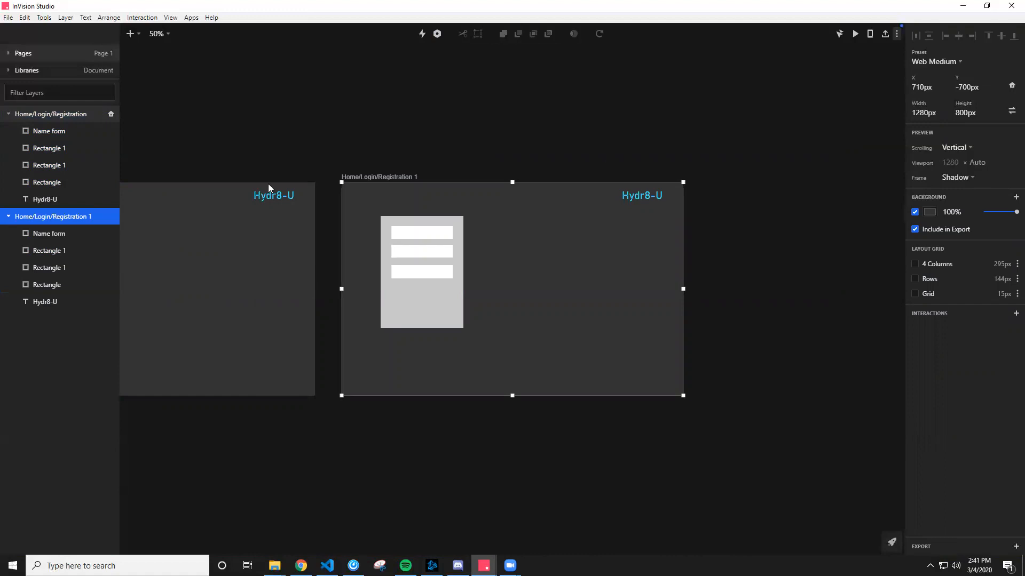
{"action": "left_click", "coordinate": [432, 128]}
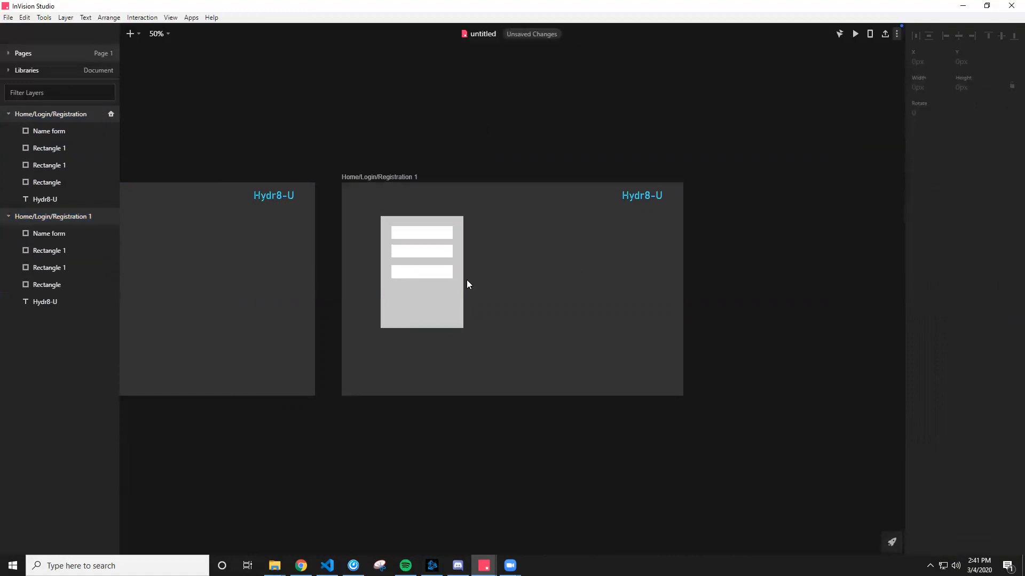
{"action": "left_click", "coordinate": [379, 174]}
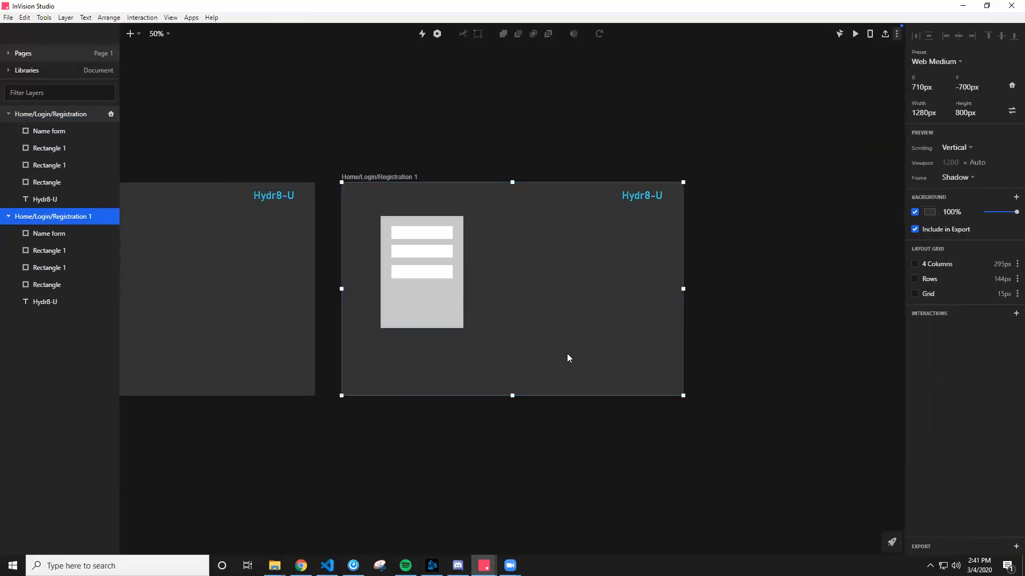
Examine the original and duplicate artboards side by side at 25% zoom, and return to 50%
{"action": "left_click", "coordinate": [420, 502]}
{"action": "scroll", "coordinate": [196, 343], "scroll_direction": "down", "scroll_amount": 2}
{"action": "scroll", "coordinate": [196, 343], "scroll_direction": "up", "scroll_amount": 2}
{"action": "left_click", "coordinate": [154, 34]}
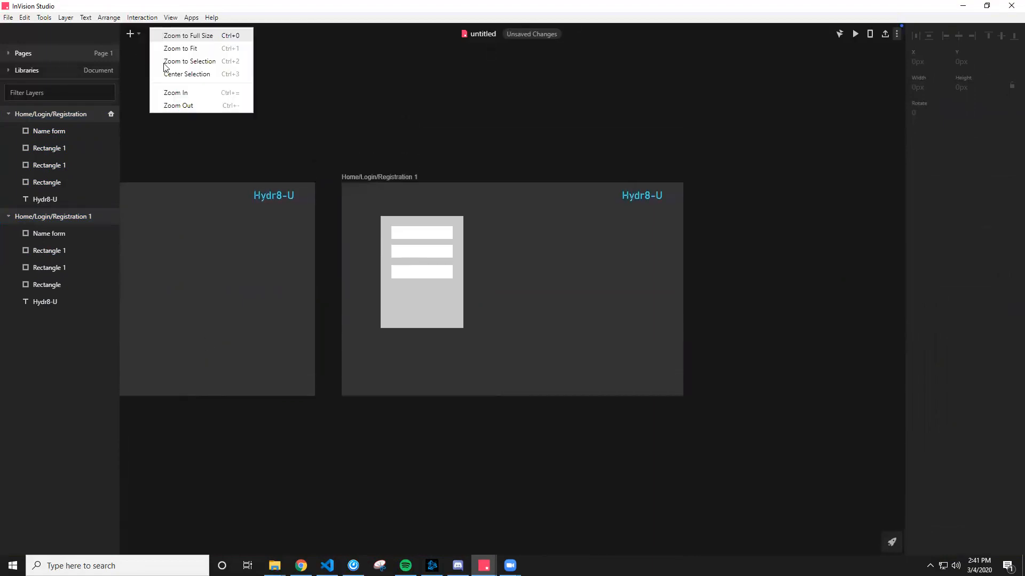
{"action": "left_click", "coordinate": [178, 105]}
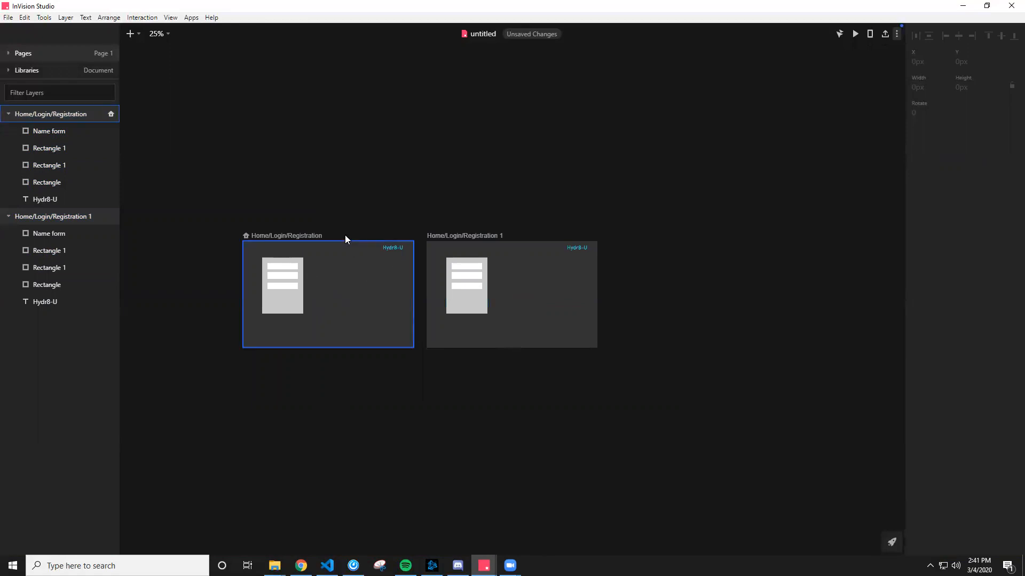
{"action": "left_click", "coordinate": [284, 298]}
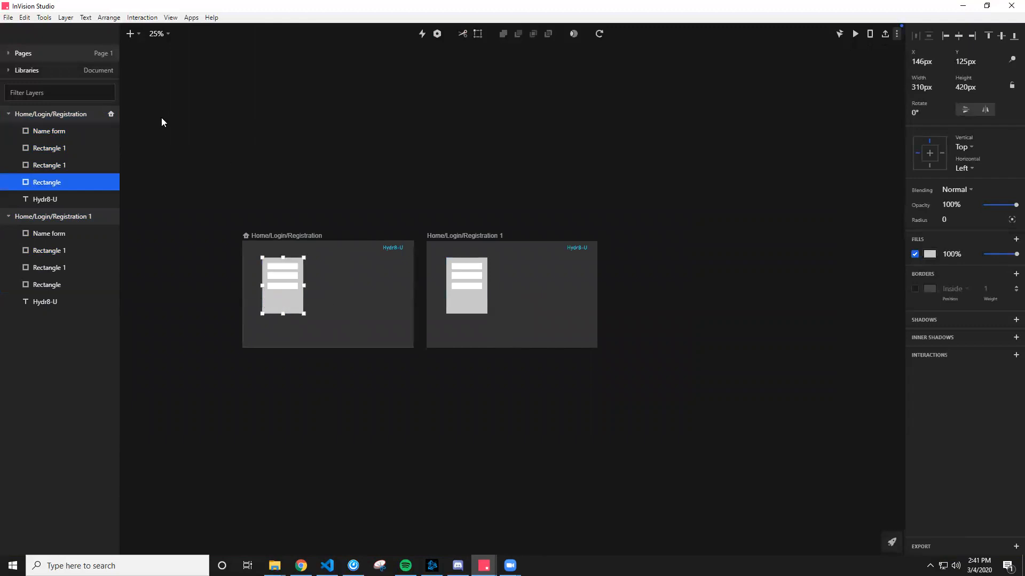
{"action": "left_click", "coordinate": [132, 34]}
{"action": "left_click", "coordinate": [141, 35]}
{"action": "left_click", "coordinate": [168, 35]}
{"action": "left_click", "coordinate": [216, 92]}
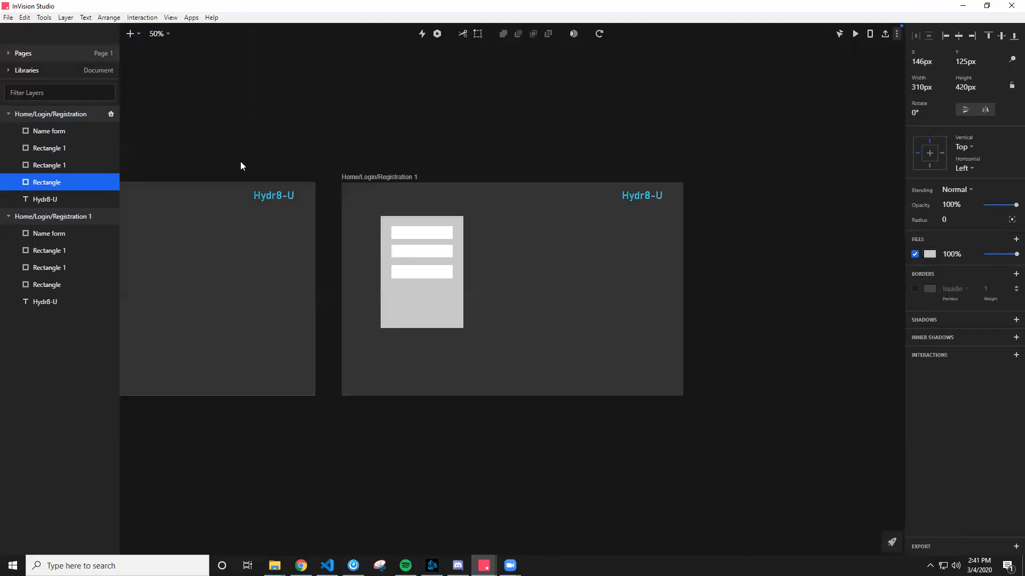
{"action": "left_click", "coordinate": [270, 157]}
{"action": "left_click_drag", "start_coordinate": [302, 144], "coordinate": [300, 146]}
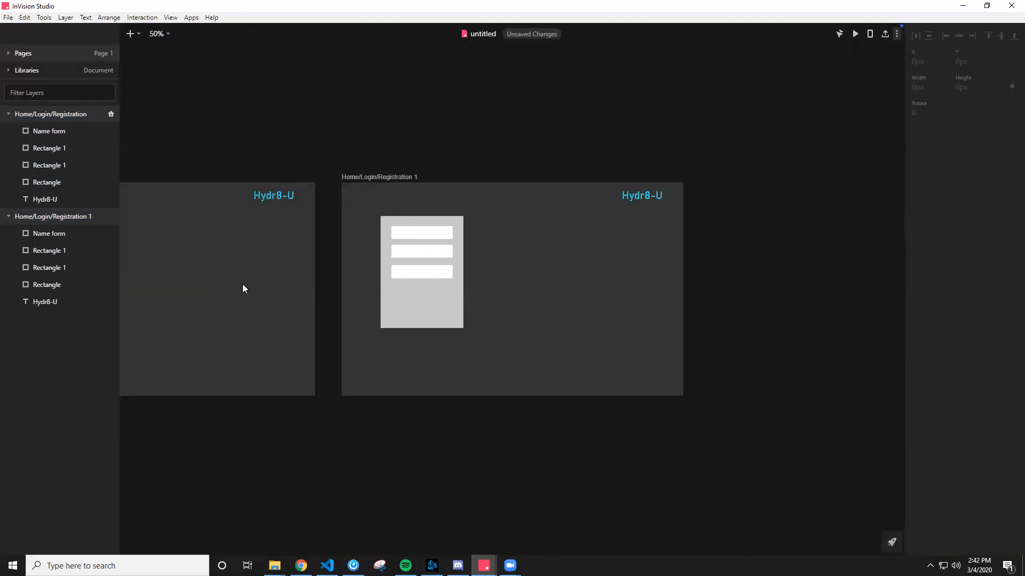
Try moving the original Home/Login/Registration artboard above its duplicate, and undo the move
{"action": "left_click_drag", "start_coordinate": [301, 183], "coordinate": [671, 23]}
{"action": "left_click", "coordinate": [679, 409]}
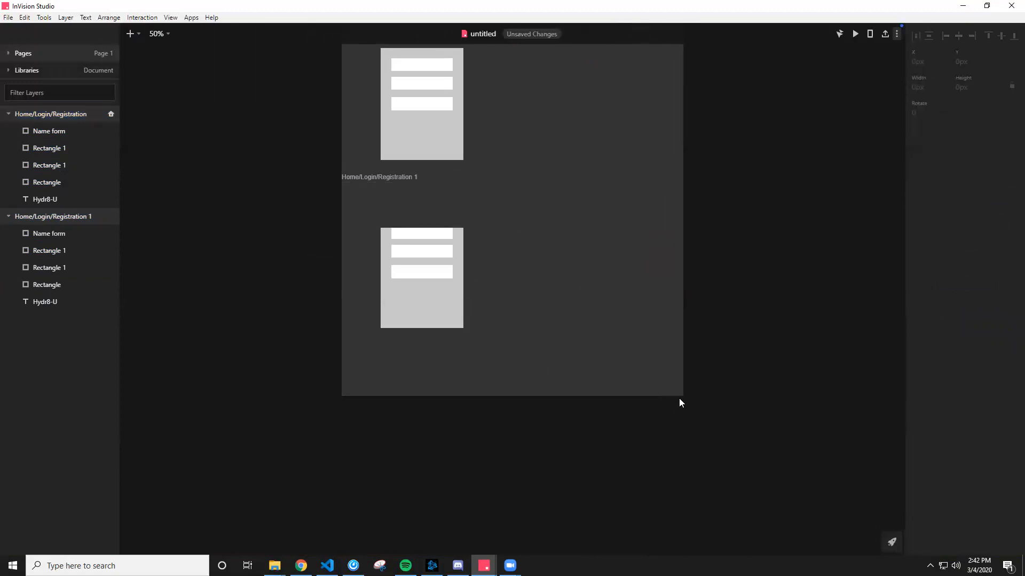
{"action": "key", "text": "ctrl+z"}
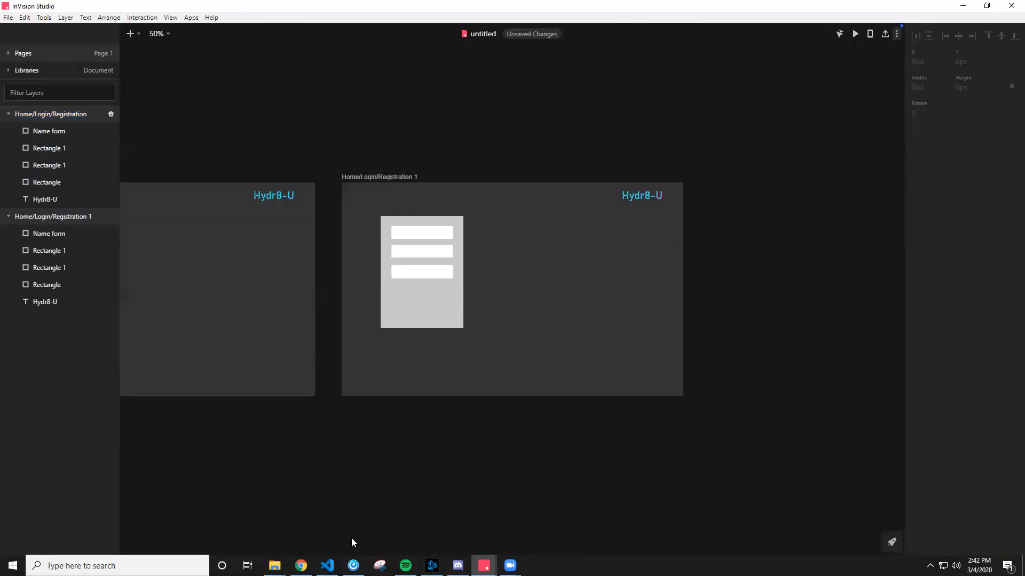
Move the original Home/Login/Registration artboard directly below its duplicate, at about X 710 px, Y 180 px
{"action": "left_click", "coordinate": [166, 35]}
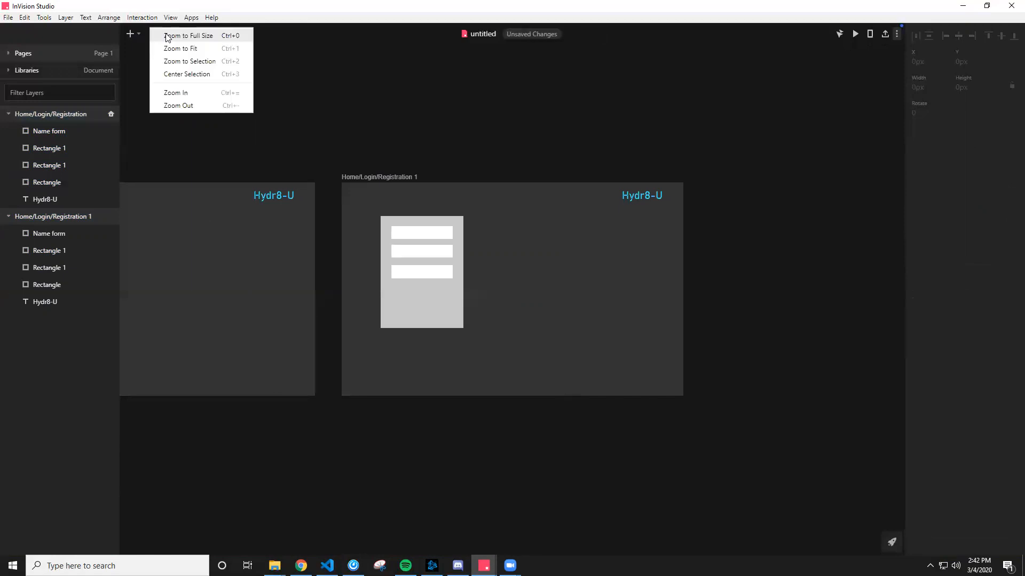
{"action": "left_click", "coordinate": [188, 106]}
{"action": "scroll", "coordinate": [270, 304], "scroll_direction": "up", "scroll_amount": 1}
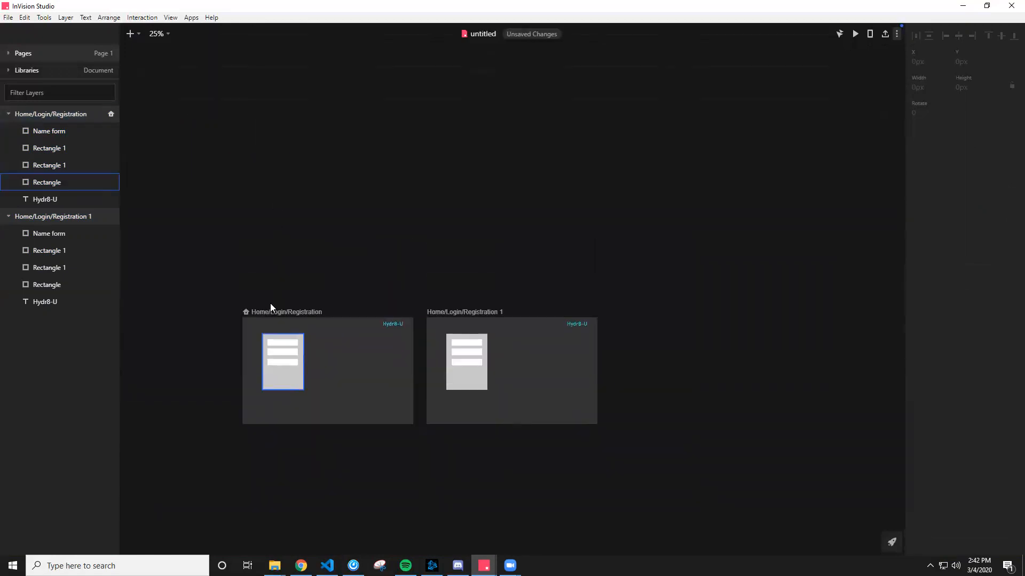
{"action": "scroll", "coordinate": [277, 332], "scroll_direction": "down", "scroll_amount": 2}
{"action": "scroll", "coordinate": [277, 331], "scroll_direction": "down", "scroll_amount": 1}
{"action": "left_click", "coordinate": [279, 183]}
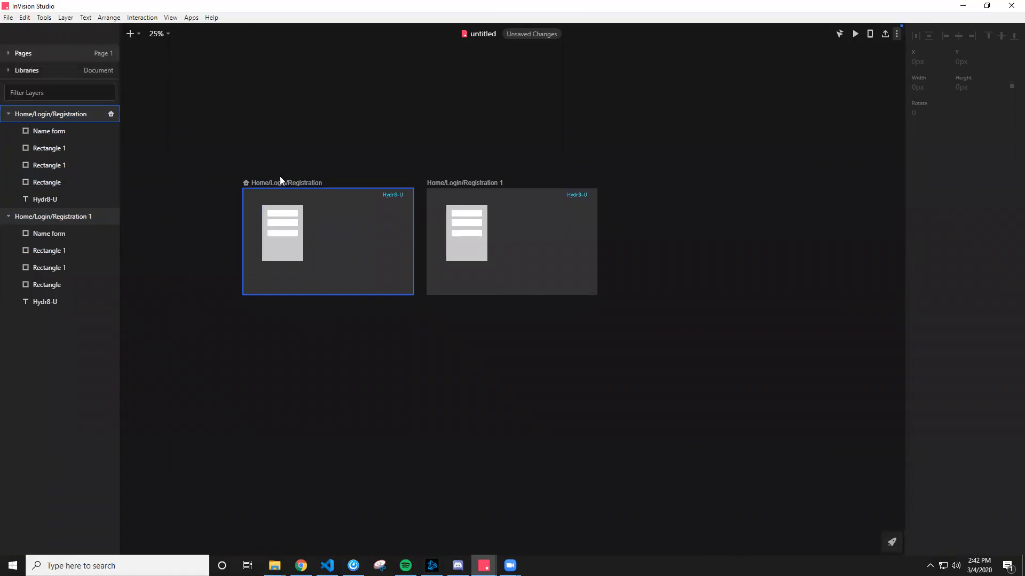
{"action": "left_click", "coordinate": [167, 34]}
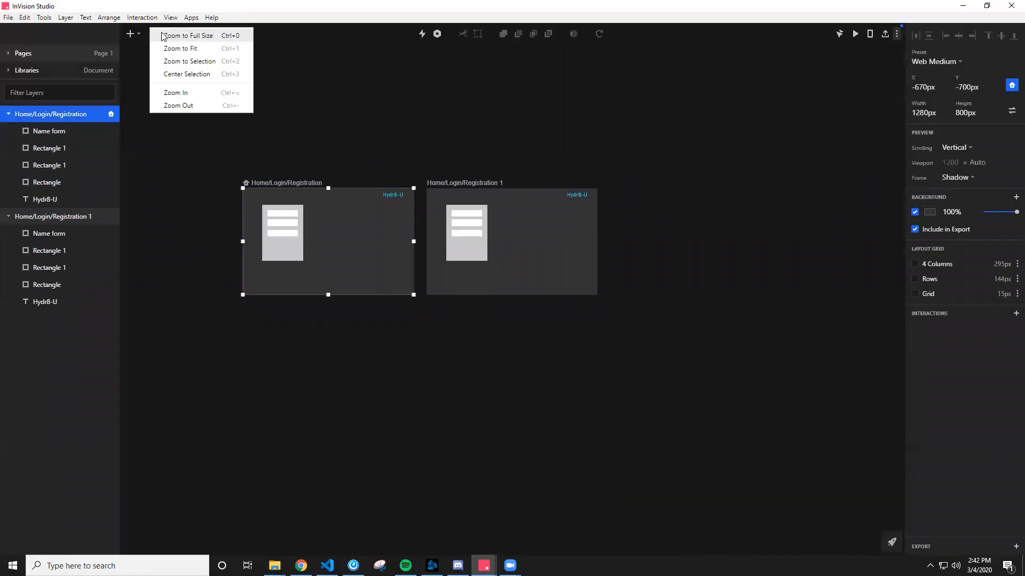
{"action": "left_click", "coordinate": [168, 91]}
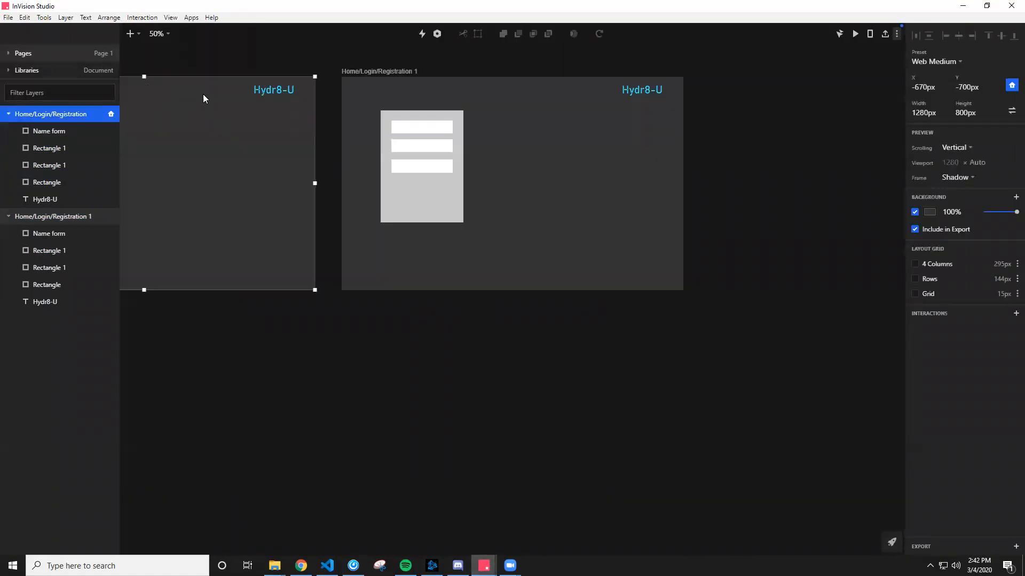
{"action": "left_click_drag", "start_coordinate": [202, 84], "coordinate": [563, 315]}
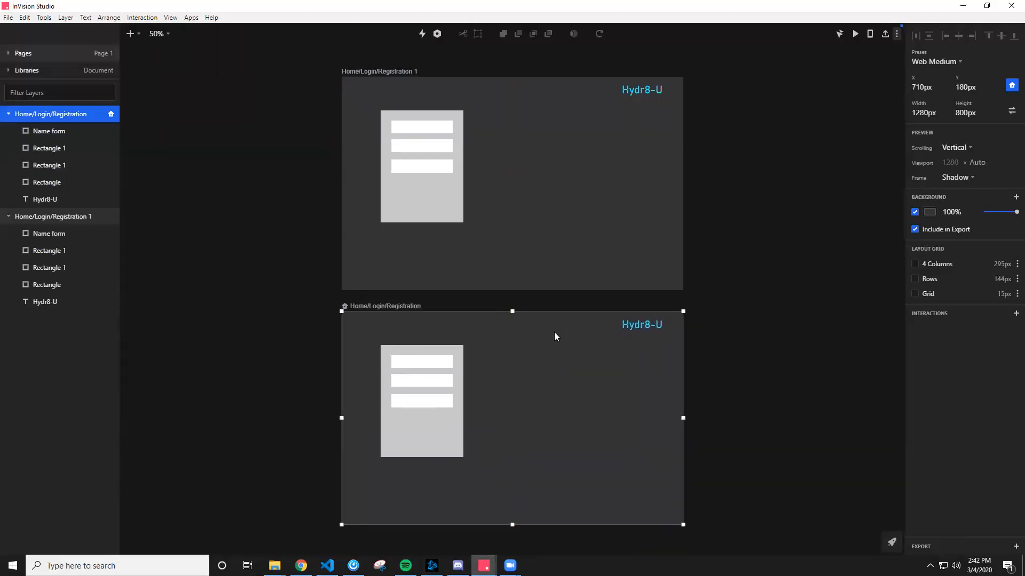
{"action": "left_click", "coordinate": [265, 345]}
Draw a rectangle about 160 x 54 px in the lower part of the original artboard's grey form, and fill it with white (FFFFFF)
{"action": "left_click", "coordinate": [428, 433]}
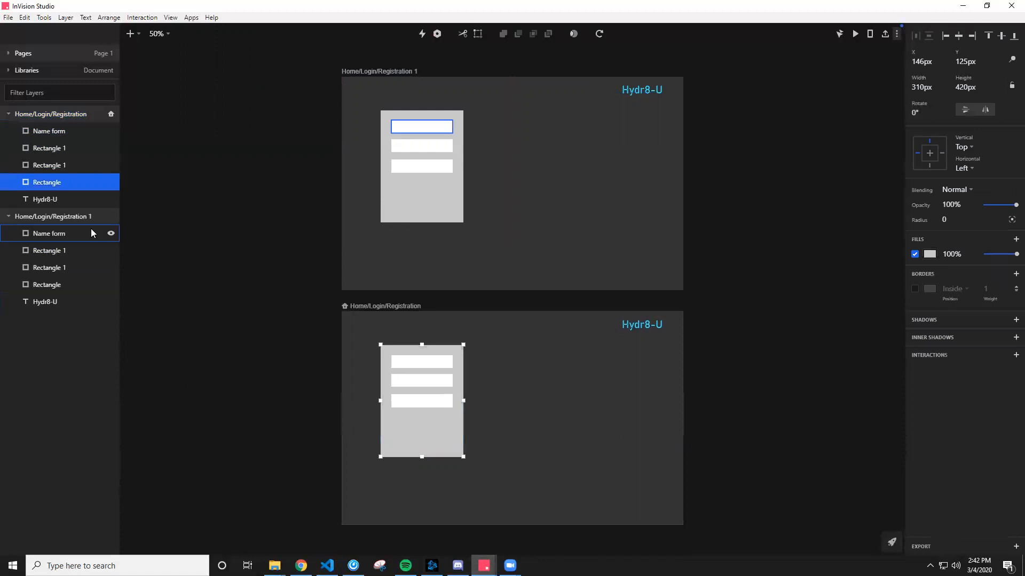
{"action": "key", "text": "r"}
{"action": "left_click_drag", "start_coordinate": [400, 426], "coordinate": [443, 441]}
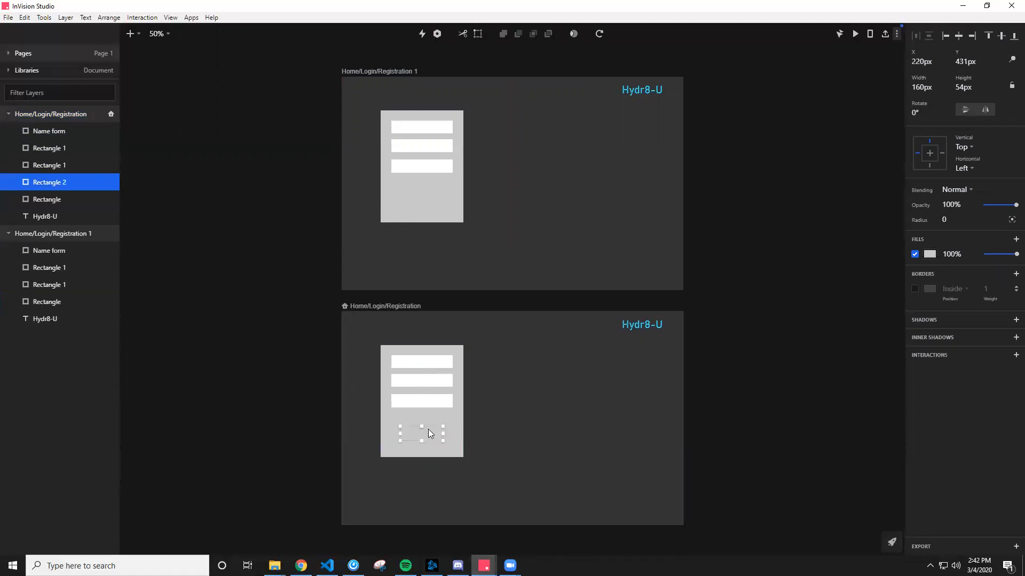
{"action": "left_click", "coordinate": [927, 255]}
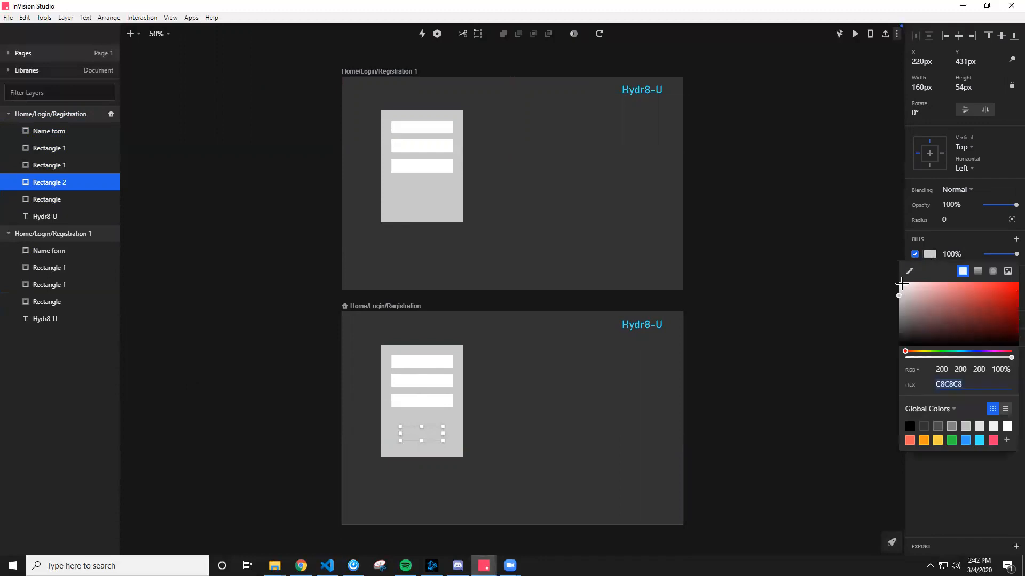
{"action": "left_click", "coordinate": [1008, 428]}
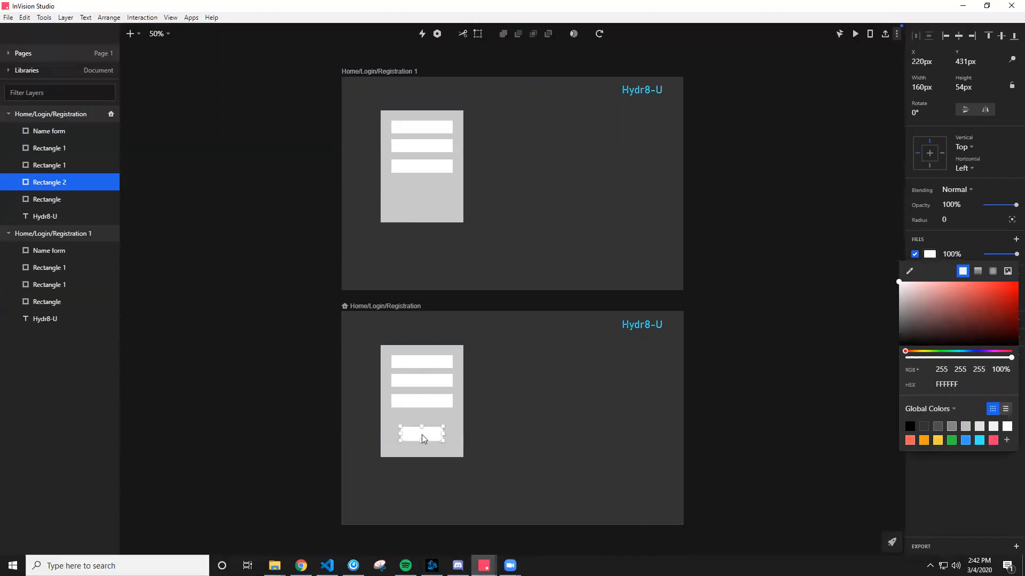
Link the small white rectangle to the duplicate artboard with an interaction, and view the trigger choices while leaving it on Click
{"action": "left_click", "coordinate": [150, 20]}
{"action": "left_click", "coordinate": [157, 31]}
{"action": "left_click", "coordinate": [520, 241]}
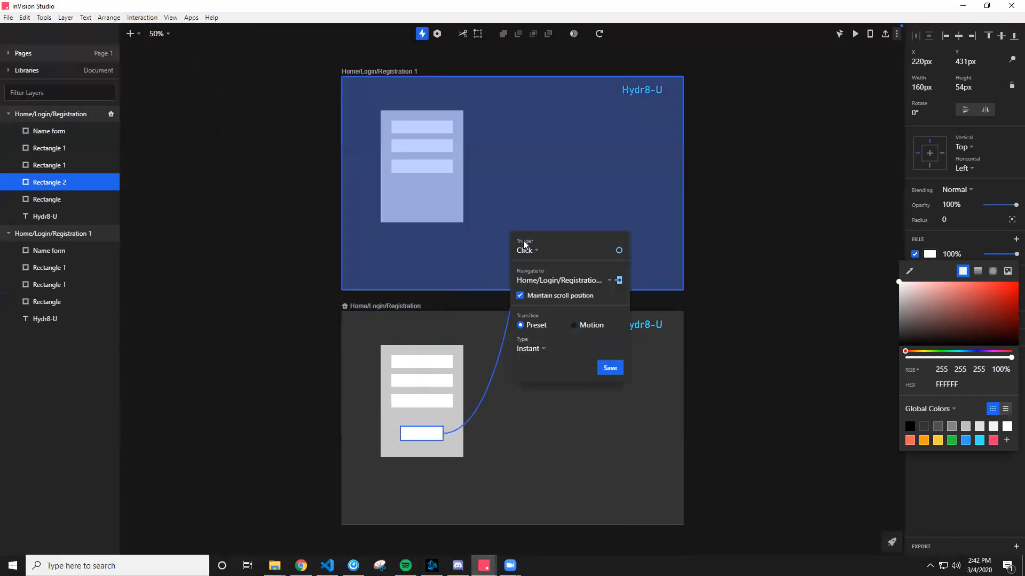
{"action": "left_click", "coordinate": [533, 250]}
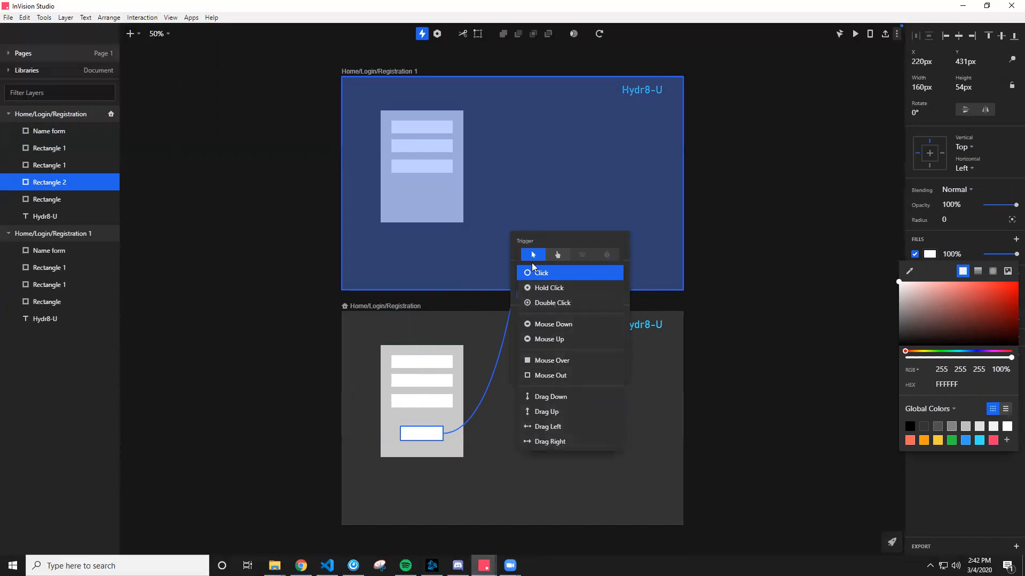
{"action": "left_click", "coordinate": [535, 236]}
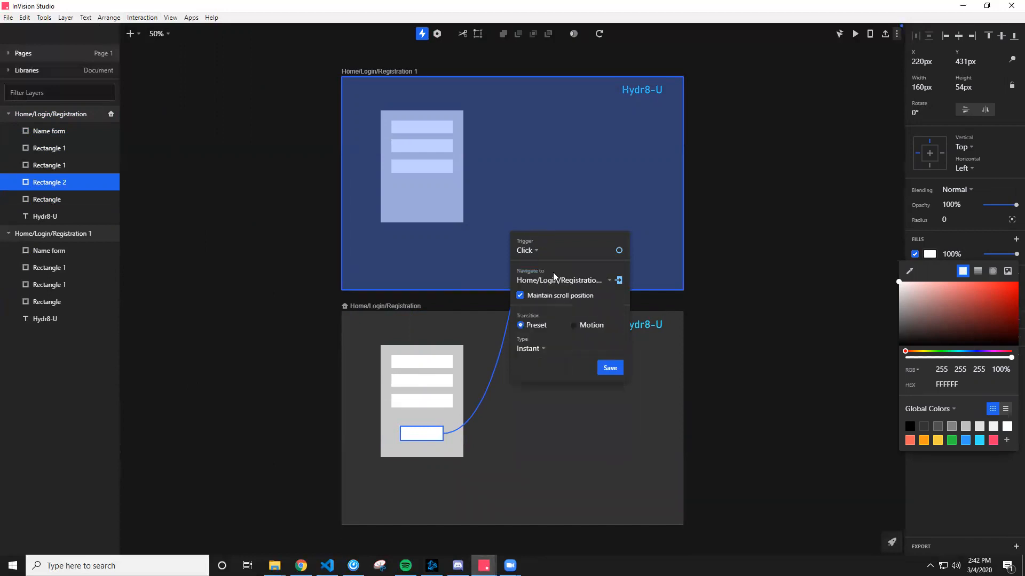
Try the Motion transition for the interaction, and switch back to Preset
{"action": "left_click", "coordinate": [573, 326]}
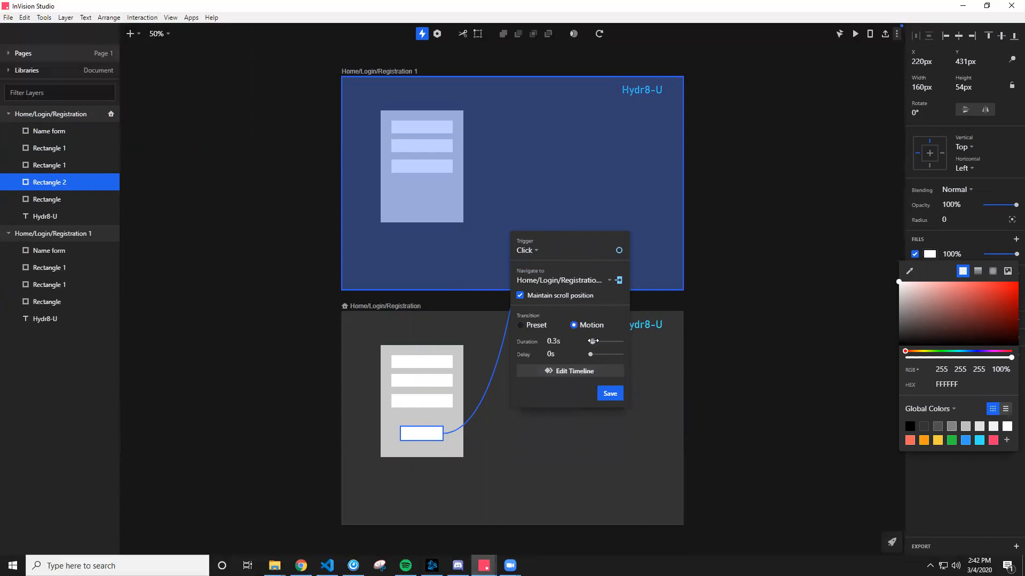
{"action": "left_click_drag", "start_coordinate": [597, 341], "coordinate": [592, 344]}
{"action": "left_click", "coordinate": [520, 324]}
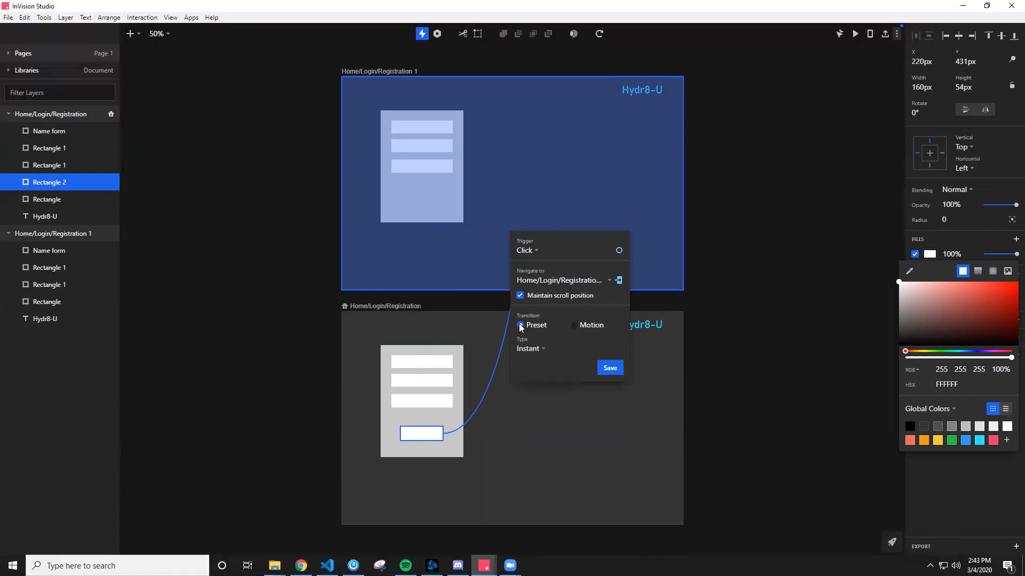
Choose the Fade in transition, recreate the Click link from the small white rectangle to the duplicate artboard, and save the interaction
{"action": "left_click", "coordinate": [537, 350]}
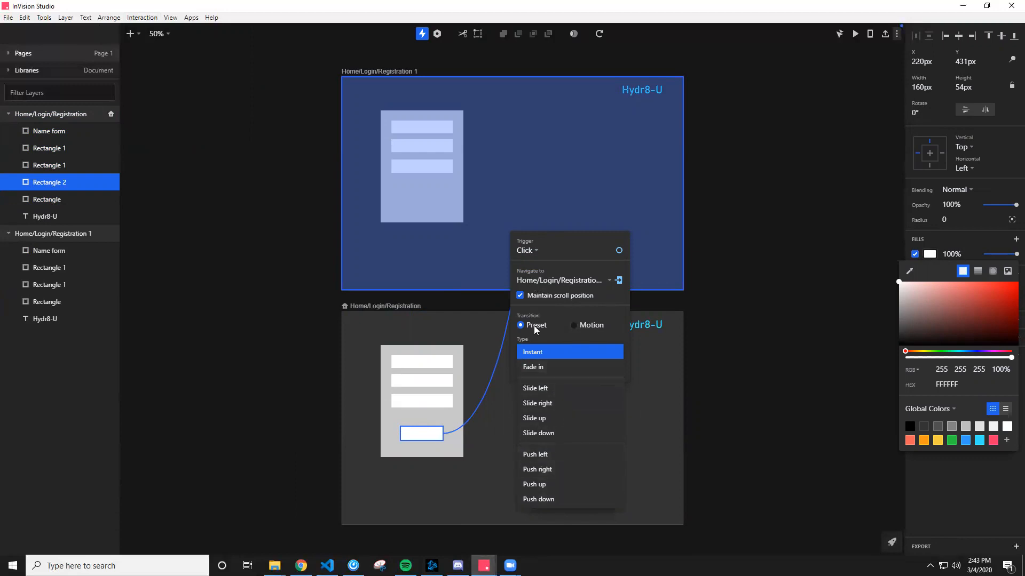
{"action": "left_click", "coordinate": [563, 368]}
{"action": "key", "text": "Escape"}
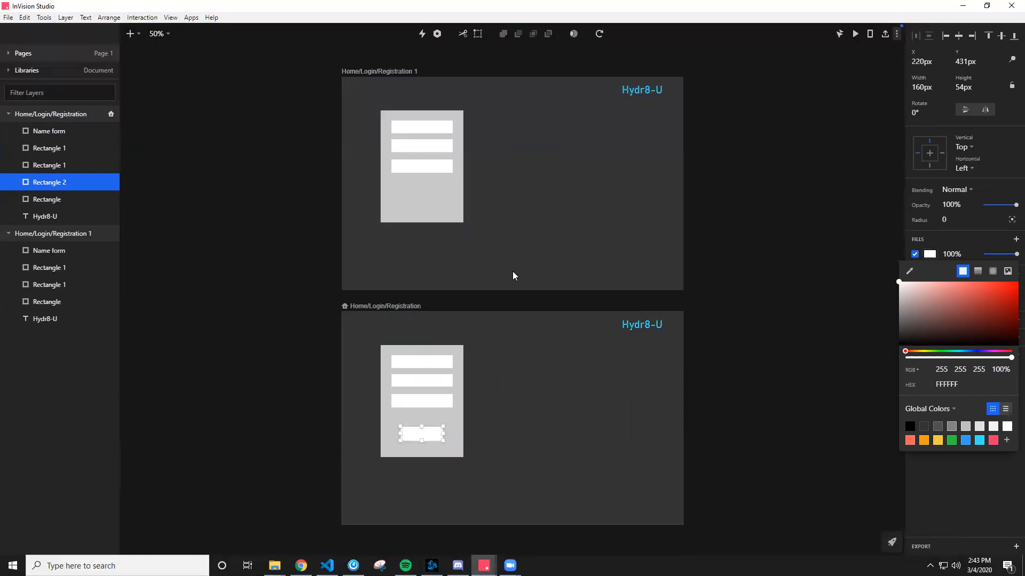
{"action": "key", "text": "c"}
{"action": "left_click_drag", "start_coordinate": [421, 433], "coordinate": [523, 235]}
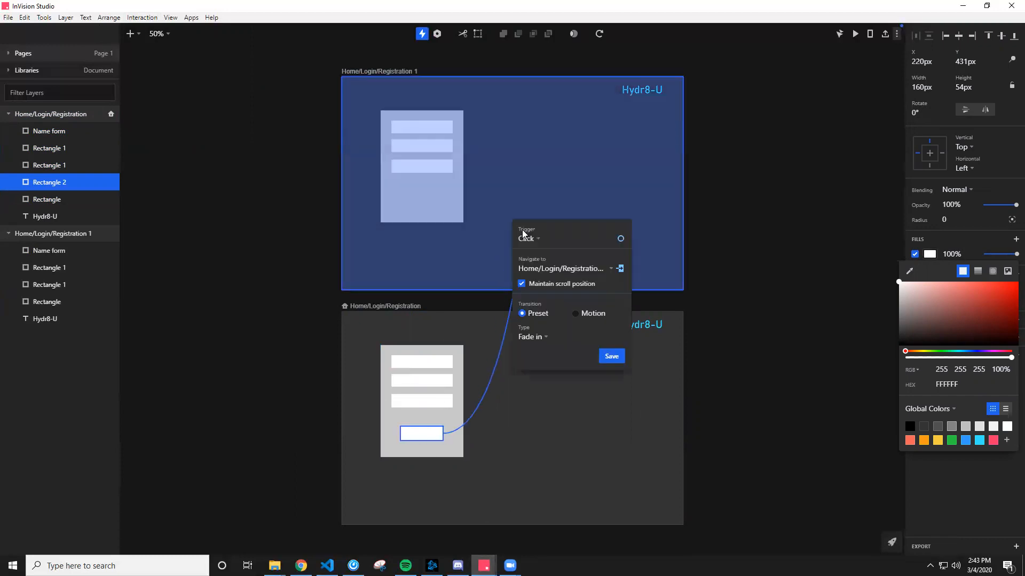
{"action": "left_click", "coordinate": [611, 356]}
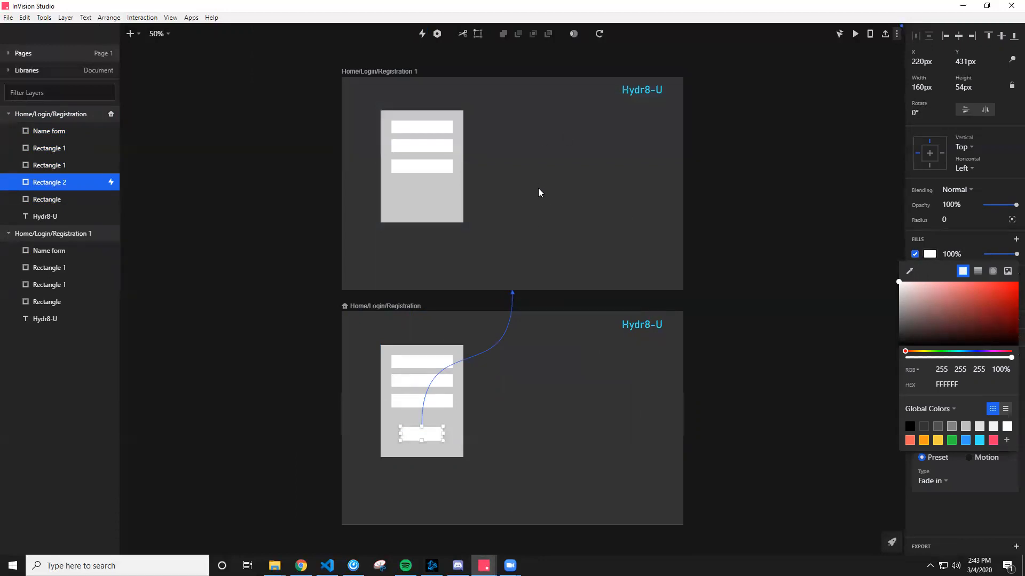
Preview the prototype, test the small white rectangle's link to the duplicate artboard, and close the preview
{"action": "left_click", "coordinate": [854, 35]}
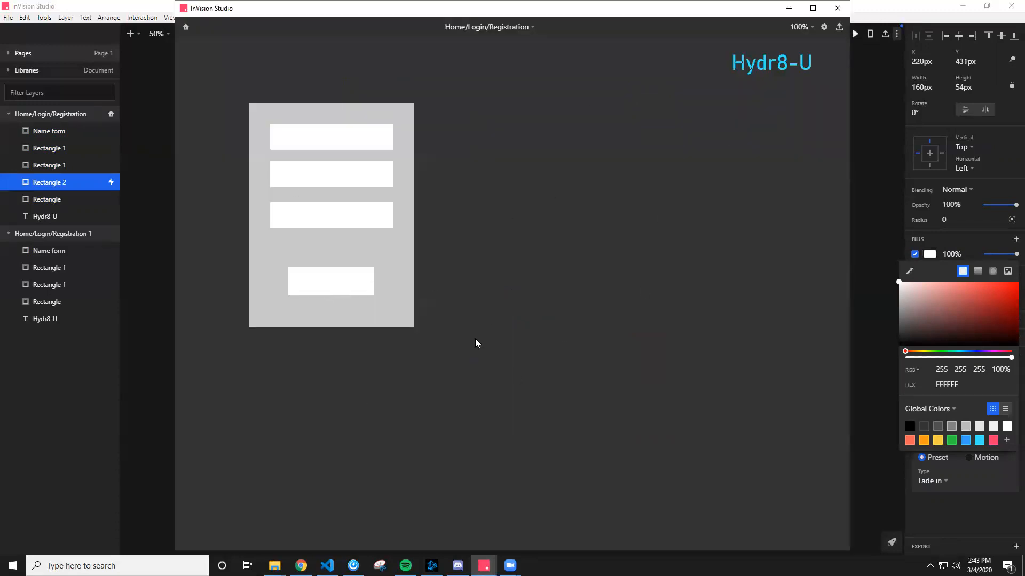
{"action": "left_click", "coordinate": [333, 286]}
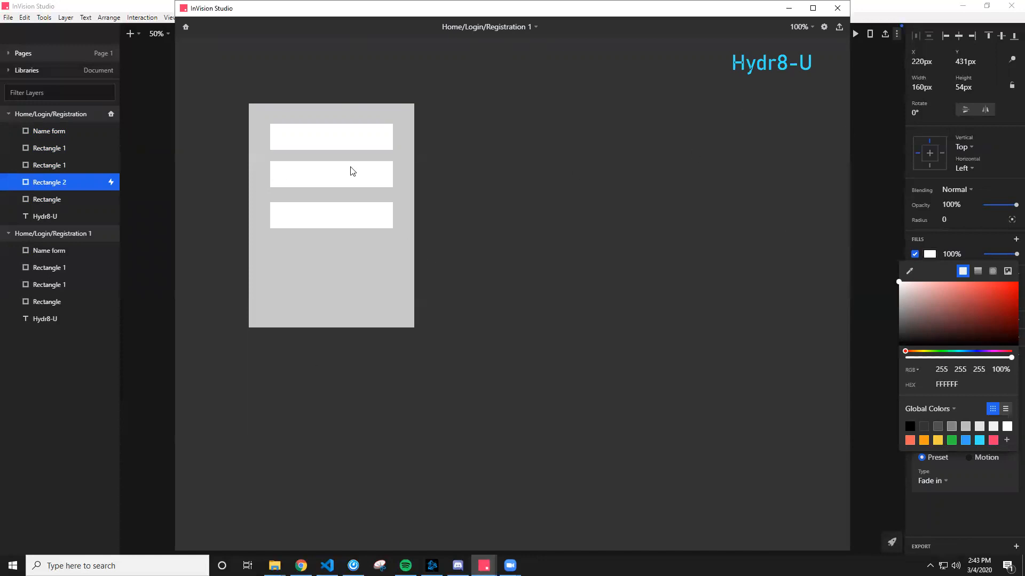
{"action": "left_click", "coordinate": [837, 8]}
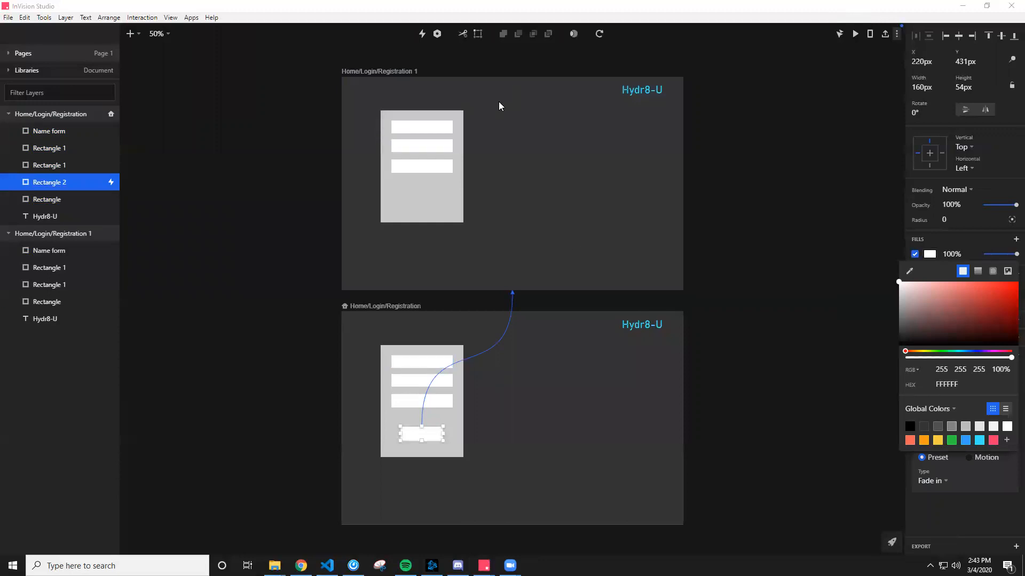
{"action": "left_click", "coordinate": [85, 19]}
{"action": "mouse_move", "coordinate": [66, 19]}
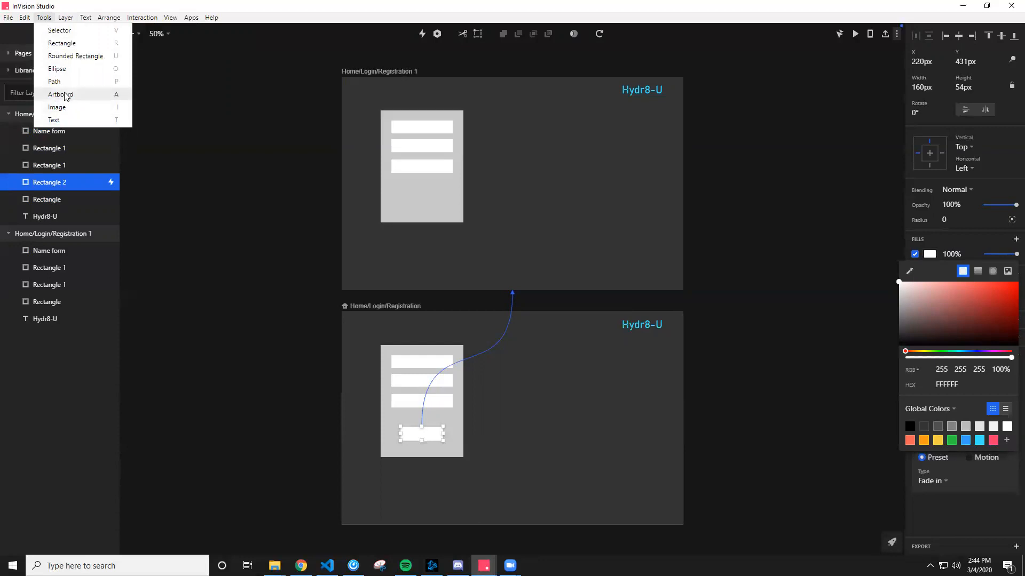
{"action": "mouse_move", "coordinate": [23, 20]}
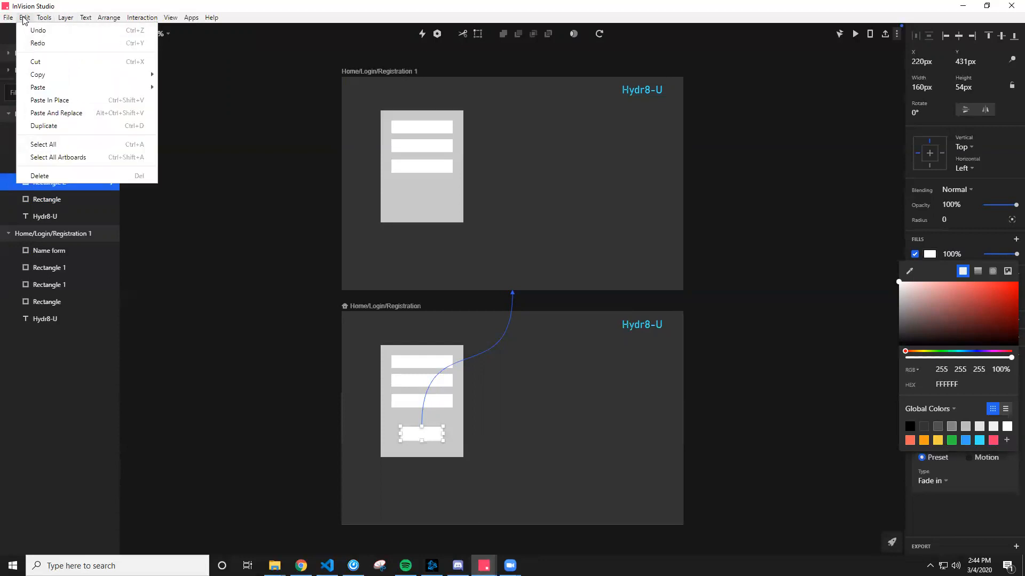